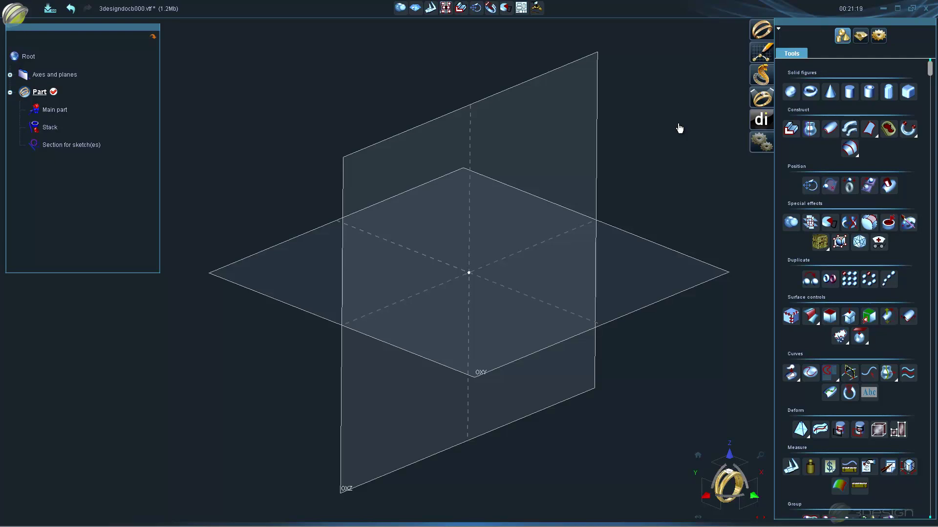
# Select the OXZ plane and create a new sketch on it.
pyautogui.click(595, 128)
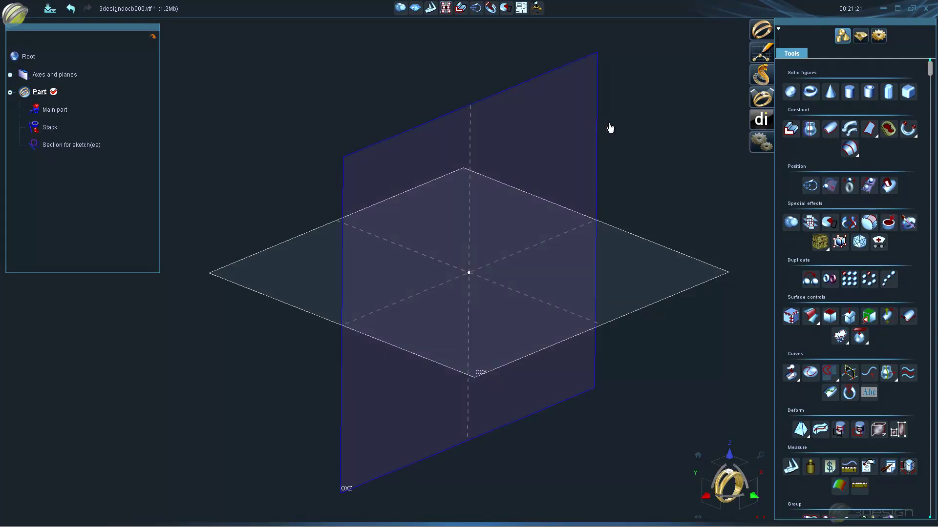
pyautogui.click(763, 54)
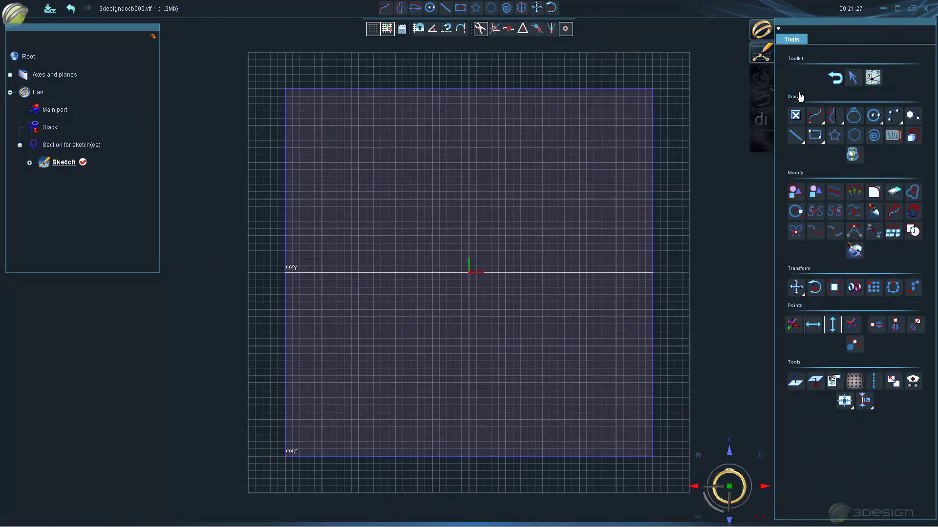
# Draw a closed NURBS oval just above the sketch centre as Curve1.
pyautogui.click(815, 116)
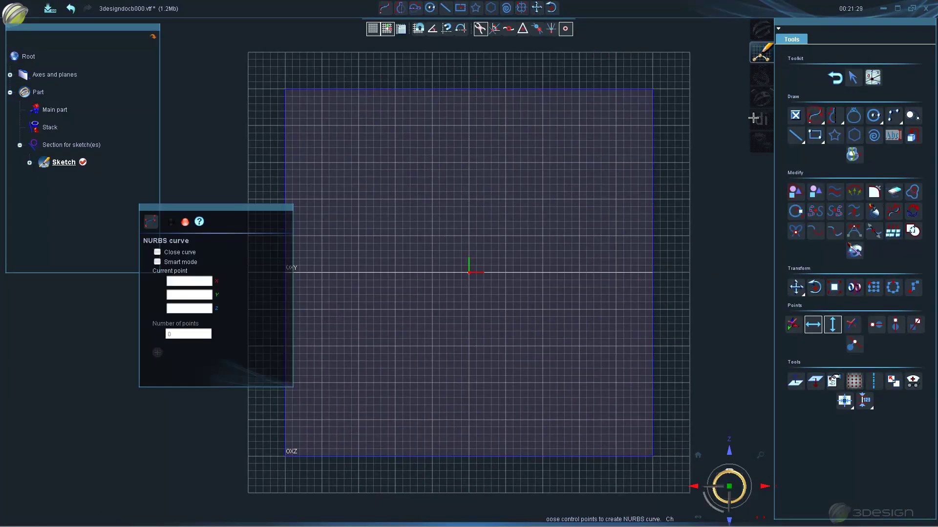
pyautogui.click(463, 235)
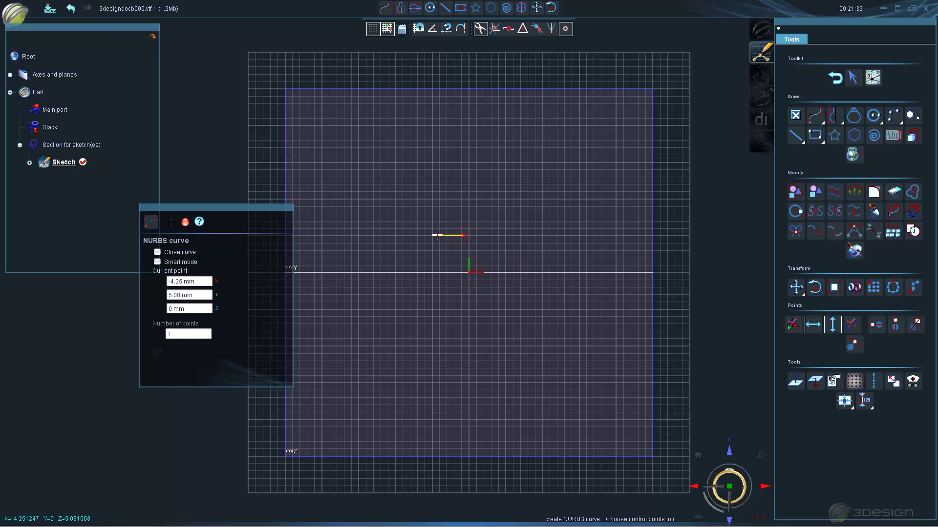
pyautogui.click(446, 236)
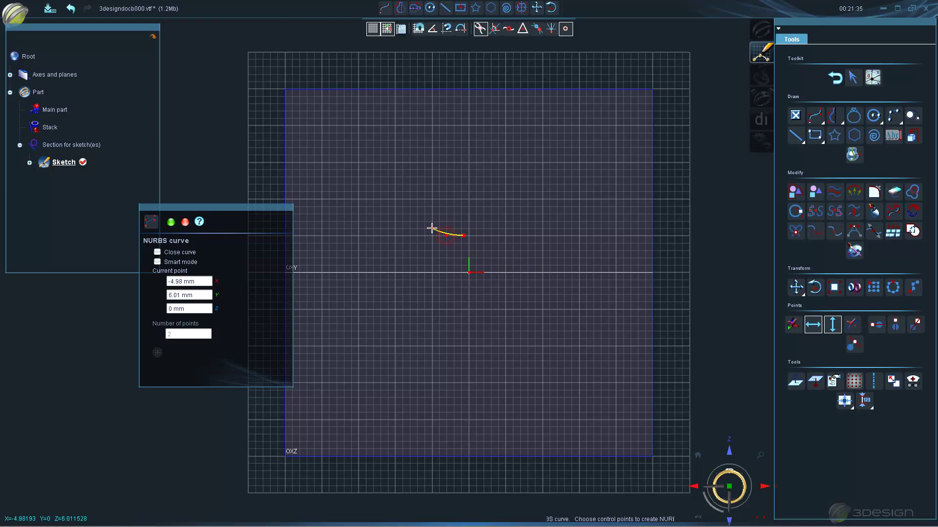
pyautogui.click(460, 214)
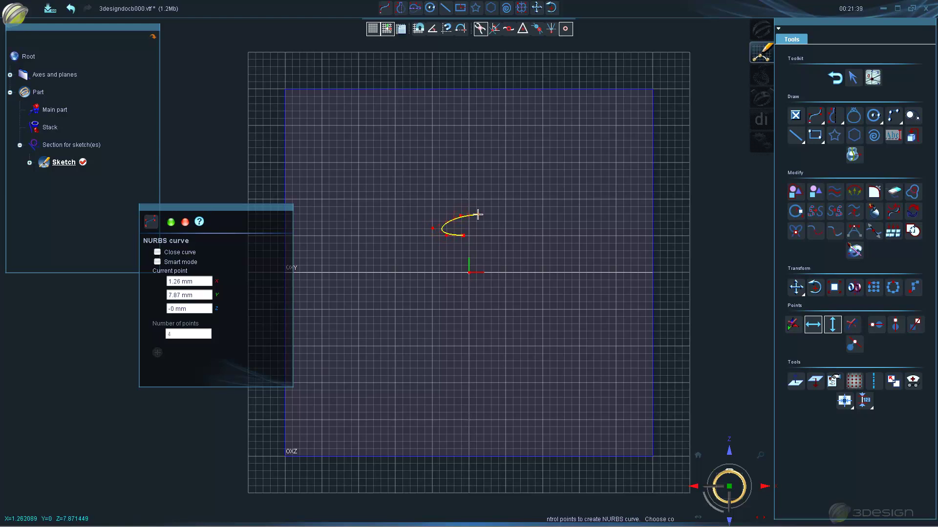
pyautogui.click(478, 214)
pyautogui.click(494, 227)
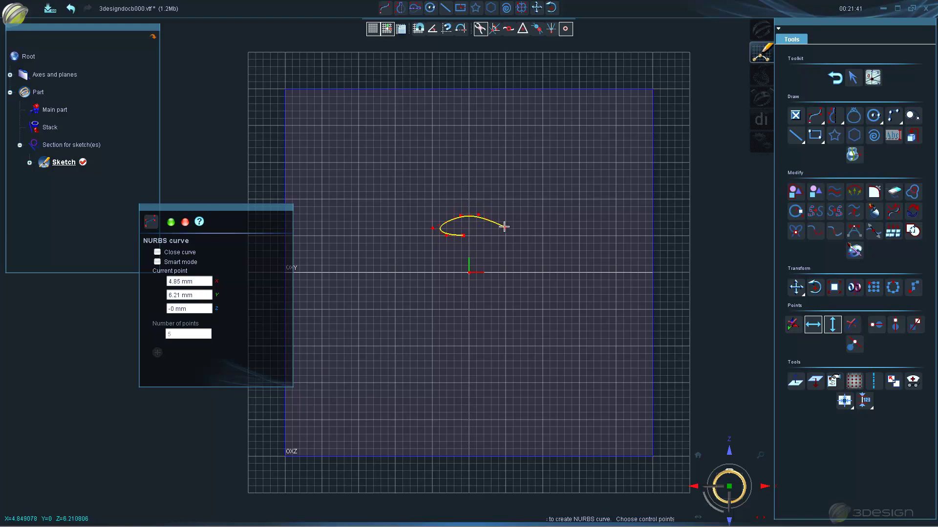
pyautogui.click(486, 237)
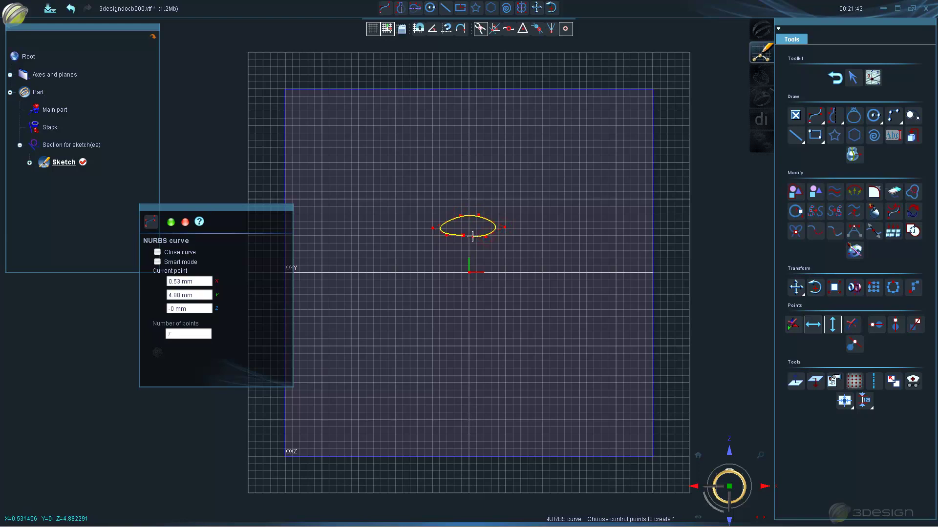
pyautogui.click(474, 236)
pyautogui.click(157, 253)
pyautogui.click(170, 222)
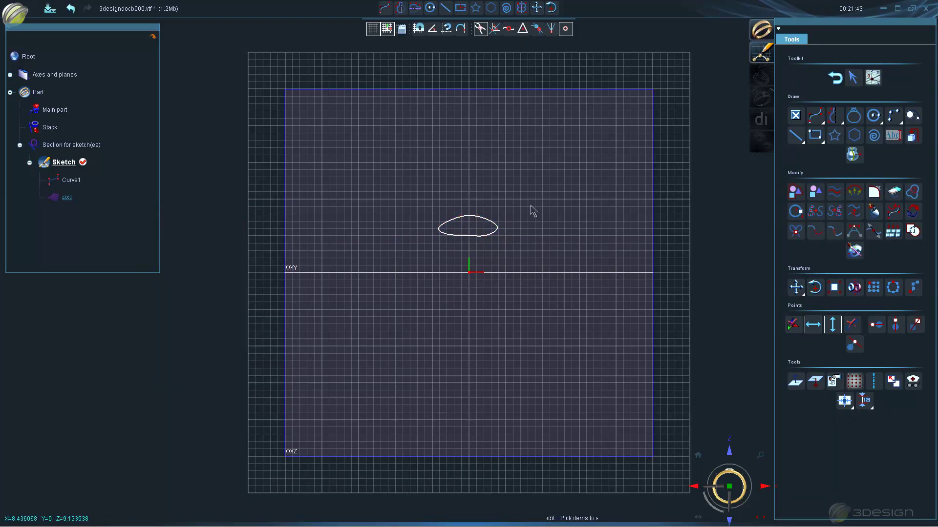
# Copy Curve1 10.03 mm downward as Curve2, keeping the original in place.
pyautogui.click(492, 223)
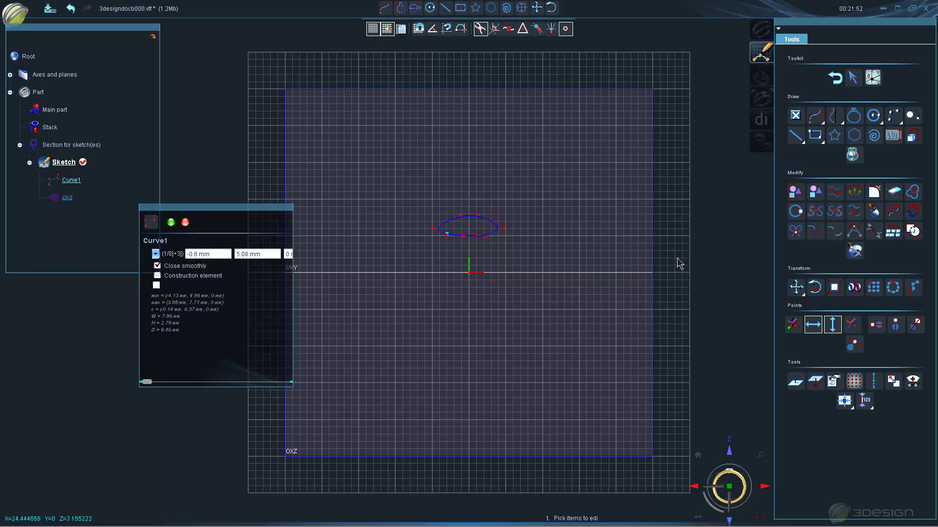
pyautogui.click(796, 288)
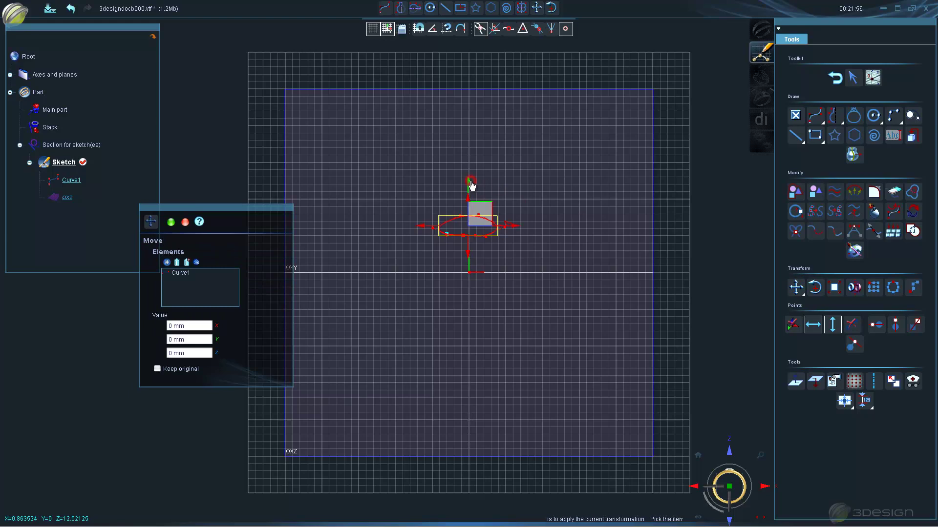
pyautogui.moveTo(471, 183); pyautogui.dragTo(464, 259)
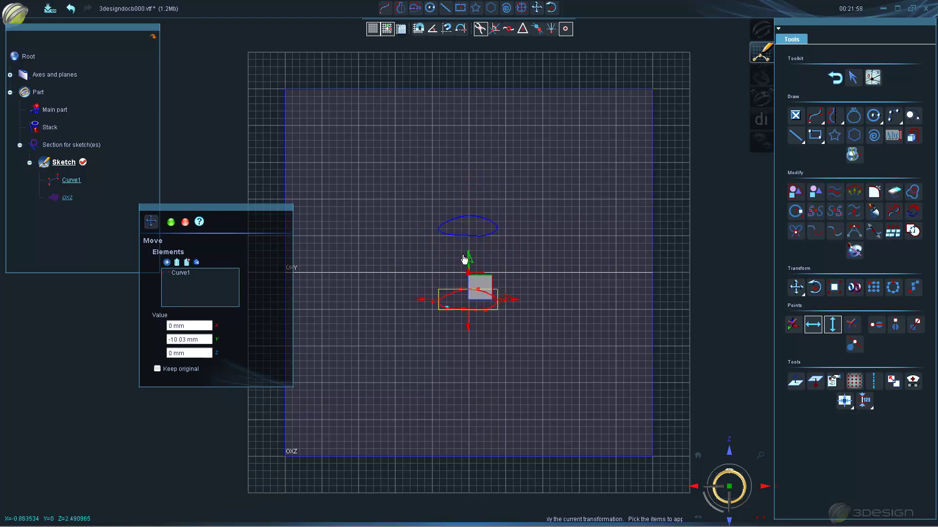
pyautogui.click(157, 371)
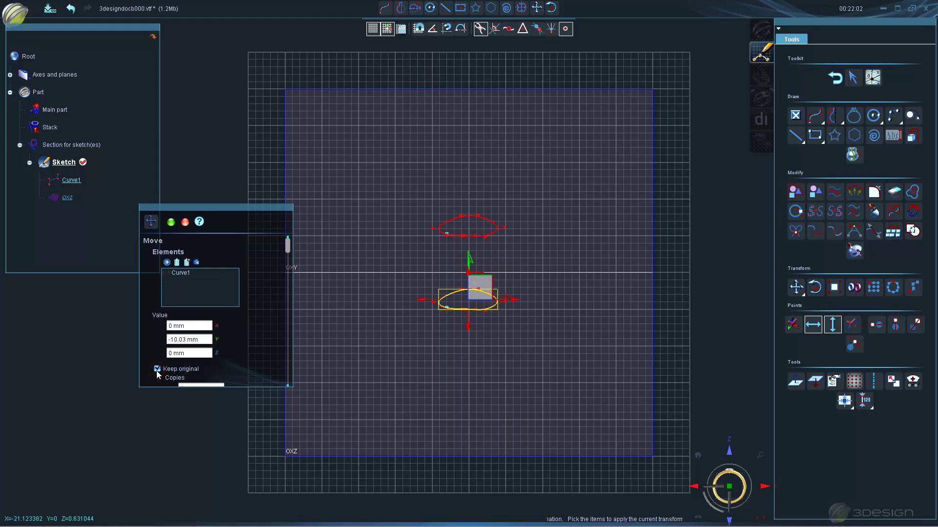
pyautogui.scroll(-1, 219, 364)
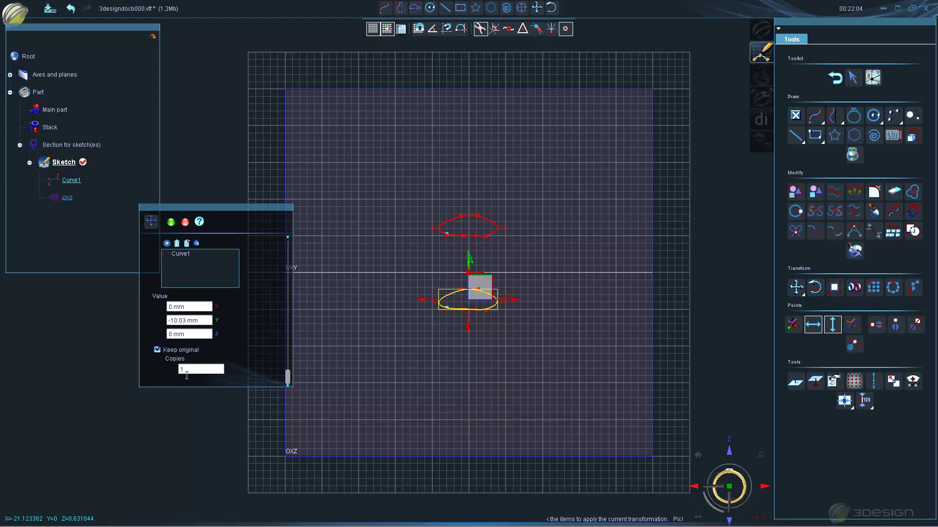
pyautogui.click(171, 223)
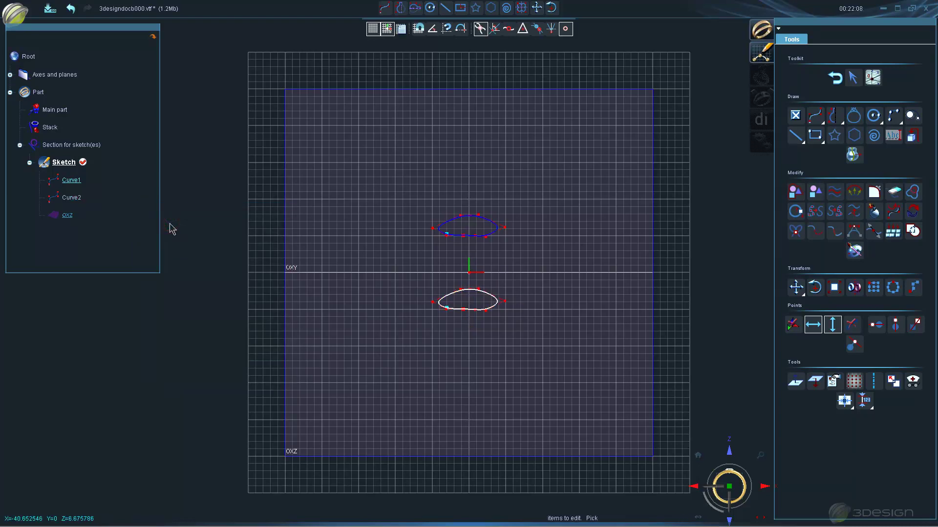
pyautogui.click(476, 289)
# Drag three of Curve2's control points to give it a bean-like outline.
pyautogui.moveTo(459, 293)
pyautogui.mouseDown()
pyautogui.moveTo(447, 284)
pyautogui.moveTo(497, 294)
pyautogui.moveTo(498, 310)
pyautogui.mouseUp()
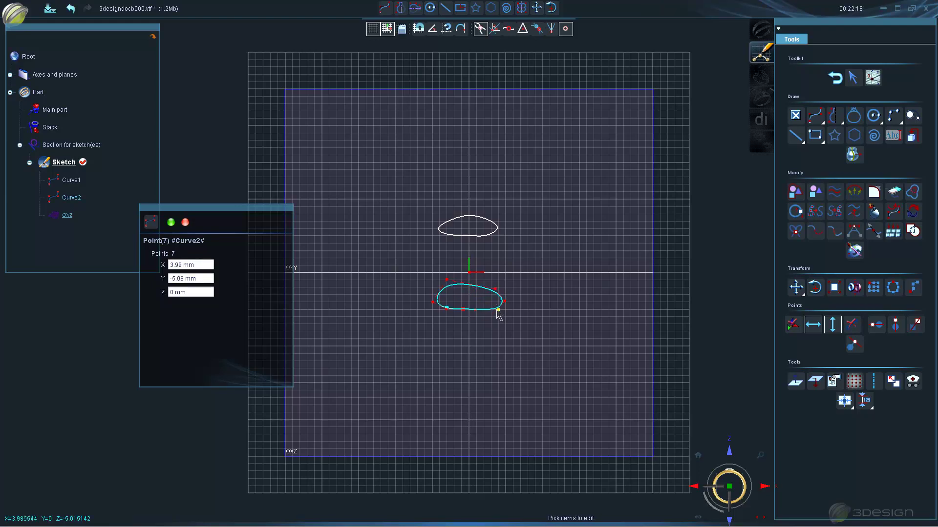
pyautogui.moveTo(432, 302); pyautogui.dragTo(423, 297)
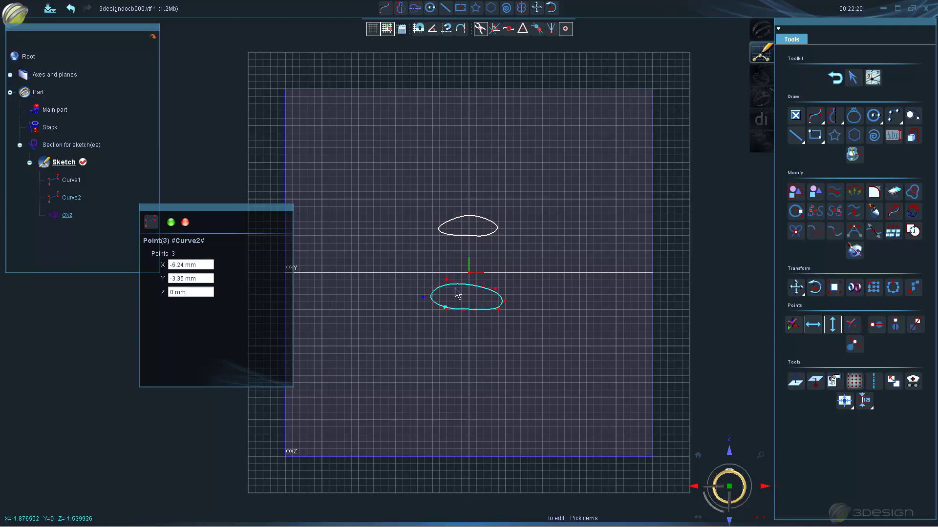
pyautogui.moveTo(496, 289)
pyautogui.mouseDown()
pyautogui.moveTo(471, 293)
pyautogui.moveTo(501, 291)
pyautogui.mouseUp()
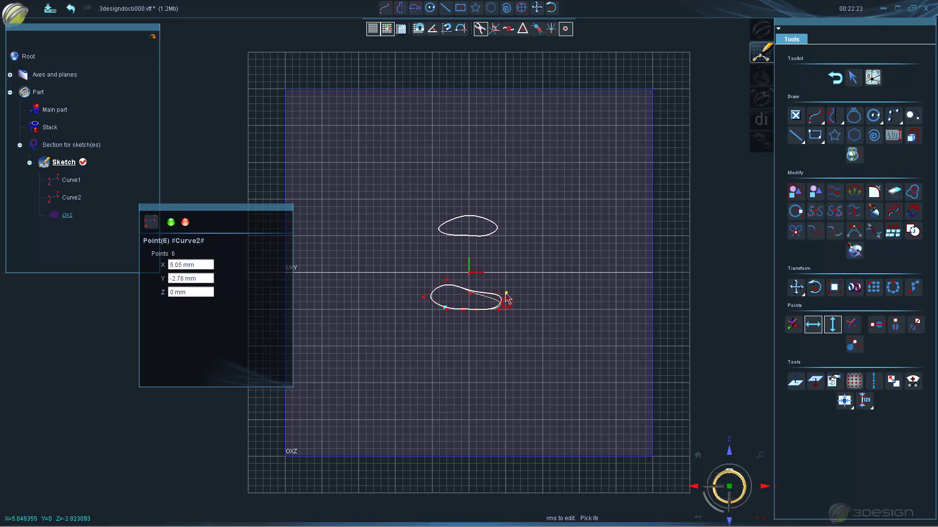
# Shift Curve1's upper control points to make its top asymmetric, then deselect.
pyautogui.click(479, 221)
pyautogui.moveTo(459, 217); pyautogui.dragTo(447, 215)
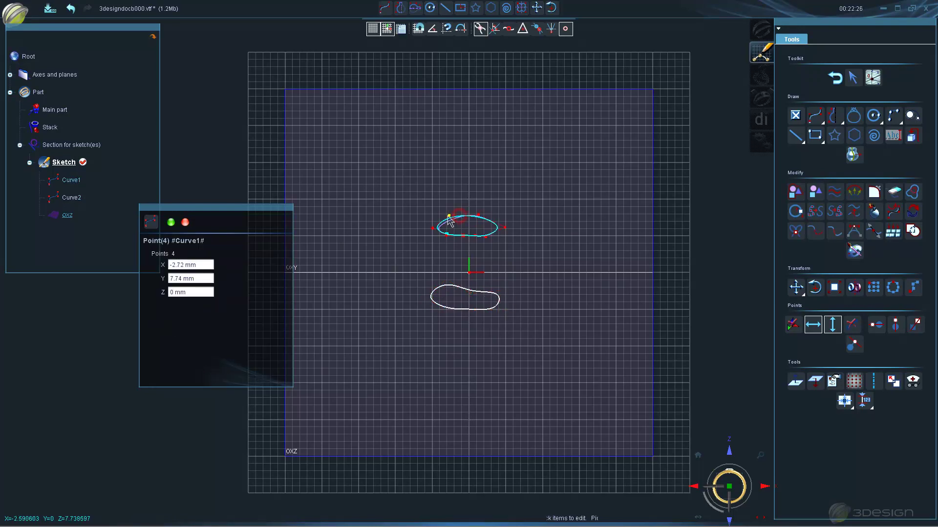
pyautogui.click(487, 238)
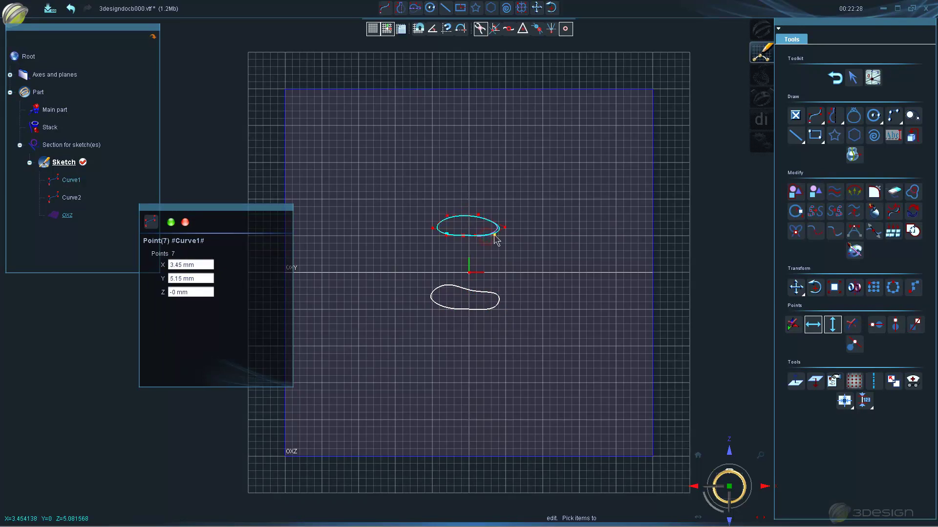
pyautogui.moveTo(479, 215); pyautogui.dragTo(462, 216)
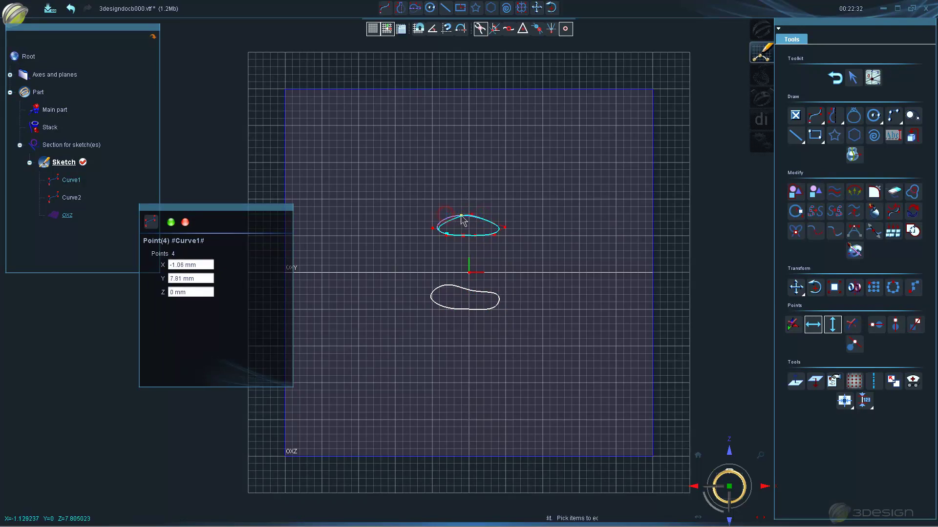
pyautogui.click(574, 260)
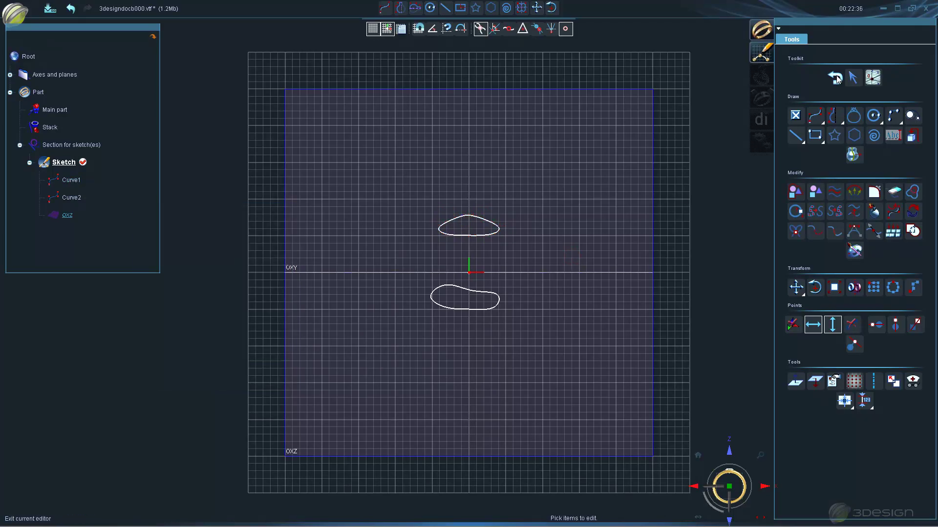
# Exit the sketch and launch the Jeweler's bench Sweeping wizard in White gold 18K.
pyautogui.click(836, 77)
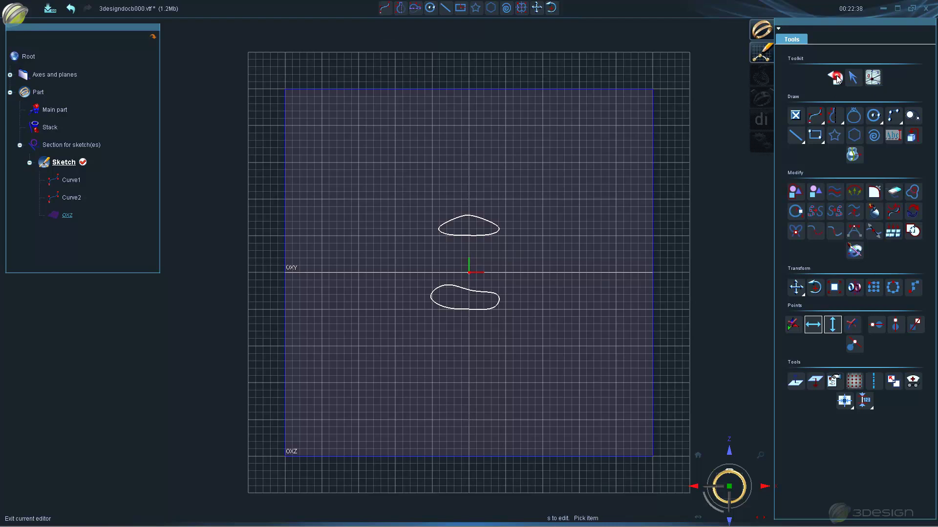
pyautogui.click(600, 132)
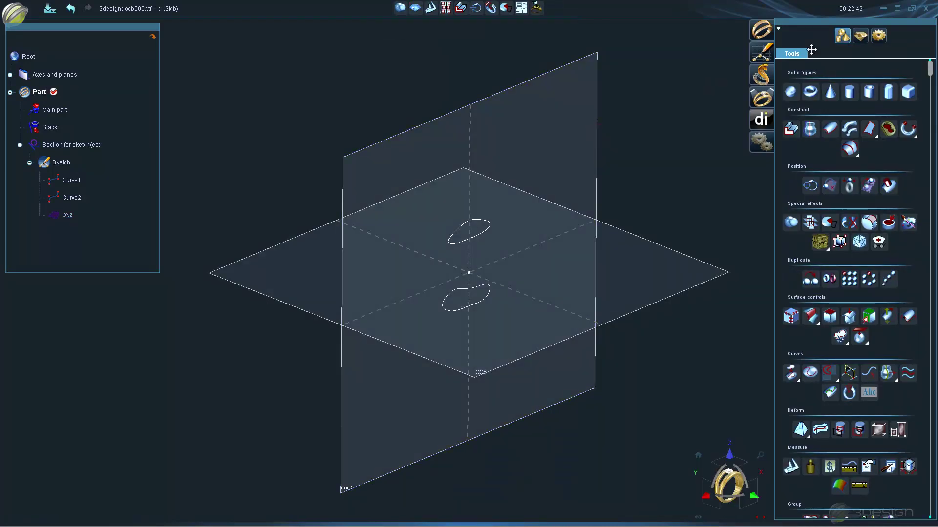
pyautogui.click(861, 36)
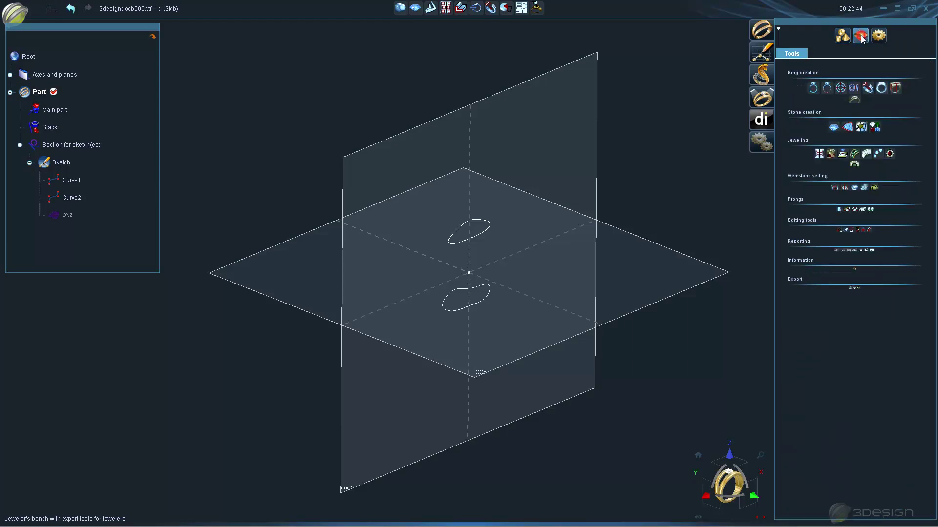
pyautogui.click(873, 93)
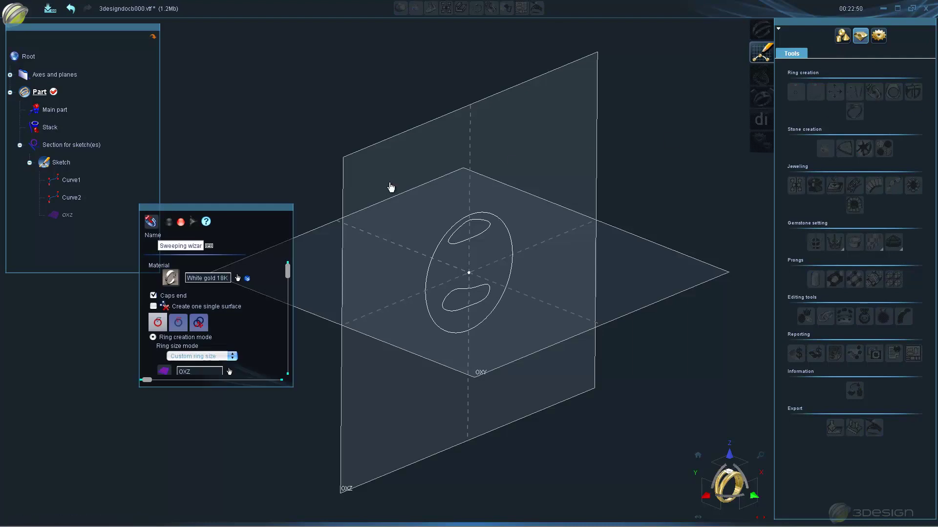
pyautogui.moveTo(274, 205)
pyautogui.mouseDown()
pyautogui.moveTo(272, 76)
pyautogui.moveTo(291, 110)
pyautogui.mouseUp()
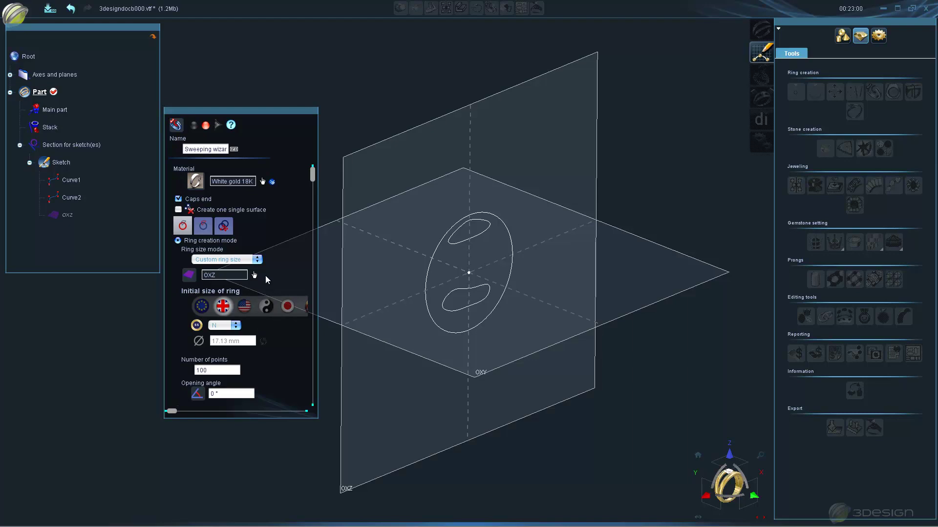
pyautogui.click(203, 225)
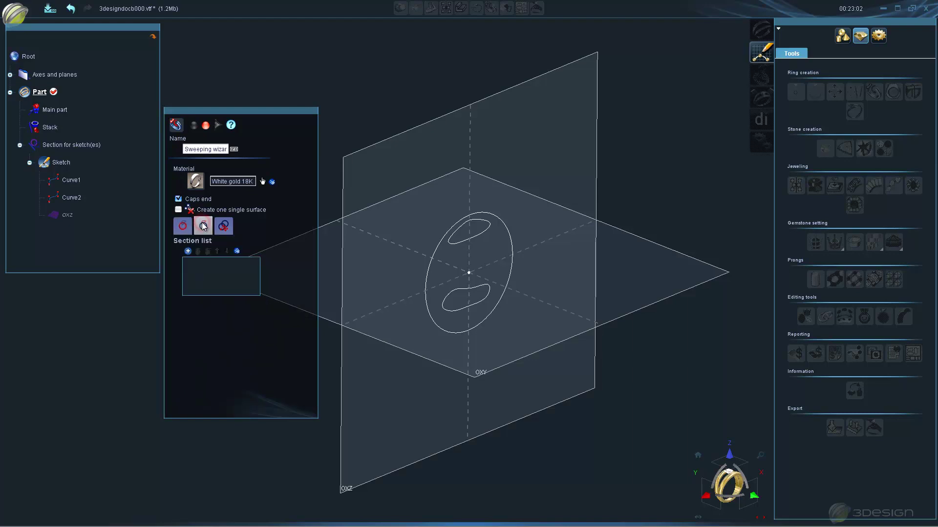
# Add Section 1 with Curve1 as its profile at position 0.2 near the top.
pyautogui.click(188, 251)
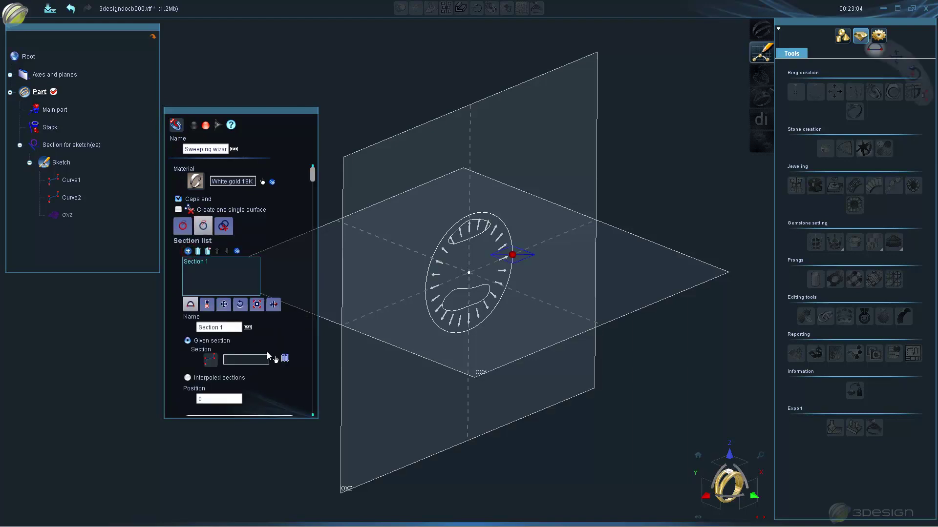
pyautogui.click(276, 360)
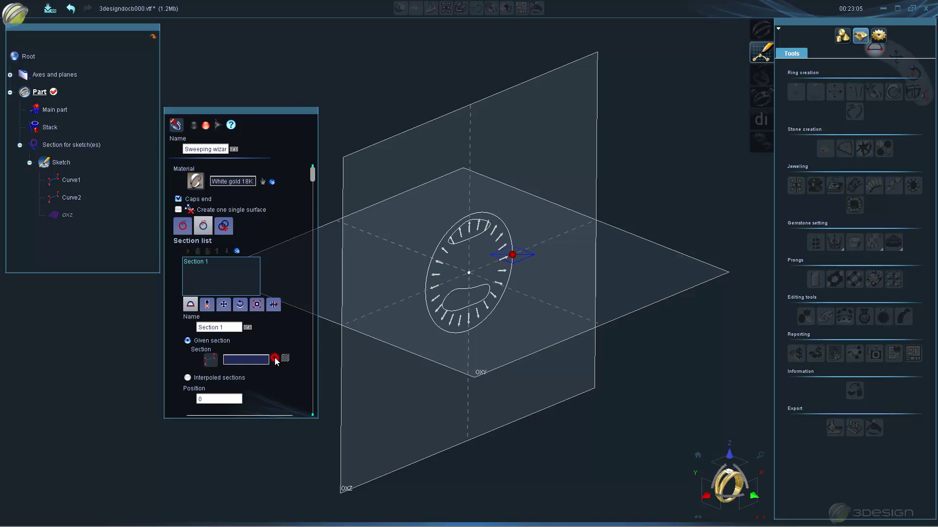
pyautogui.click(471, 245)
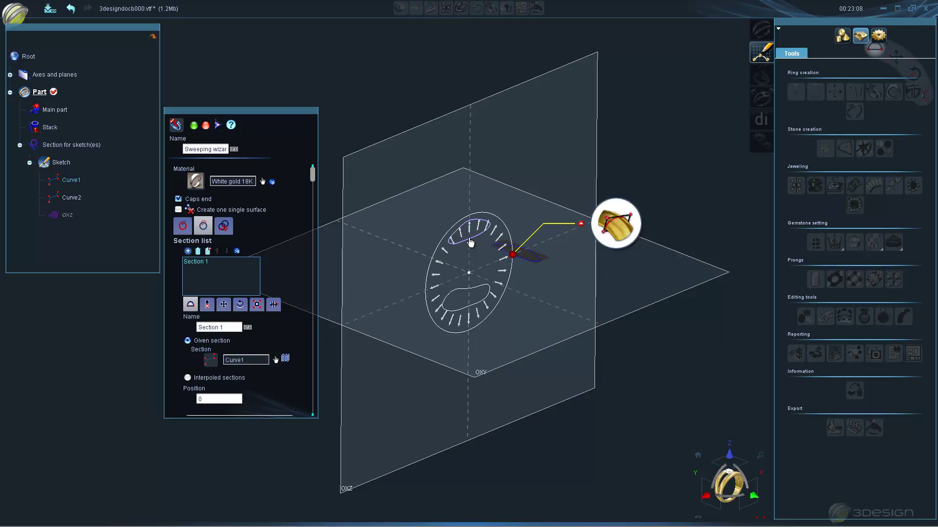
pyautogui.click(470, 232)
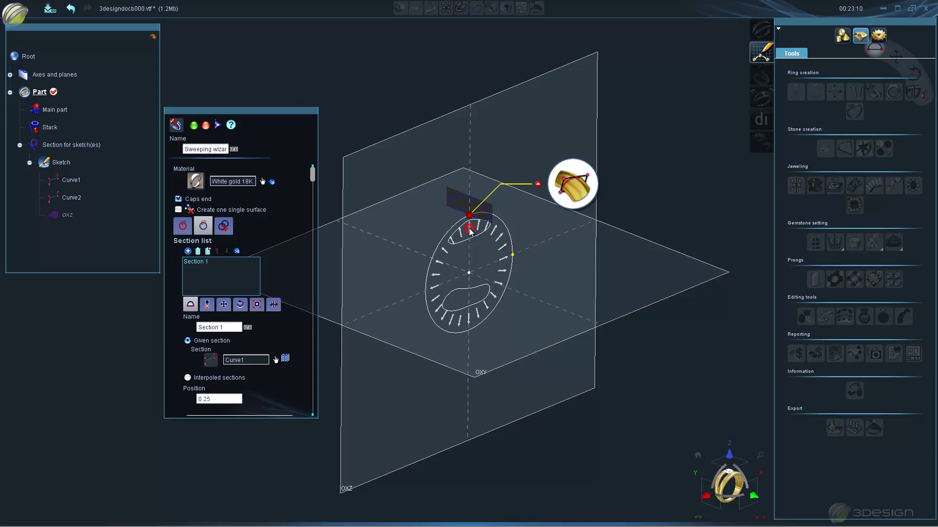
pyautogui.moveTo(470, 217)
pyautogui.mouseDown()
pyautogui.moveTo(482, 217)
pyautogui.moveTo(459, 230)
pyautogui.moveTo(483, 215)
pyautogui.mouseUp()
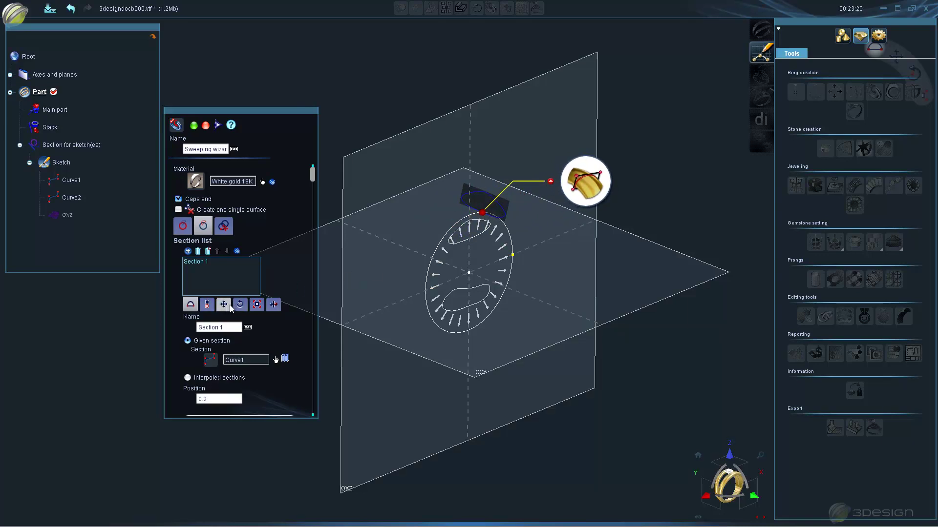
# Scale Section 1 to 8 mm wide and 3 mm high with Keep ratio off.
pyautogui.click(257, 304)
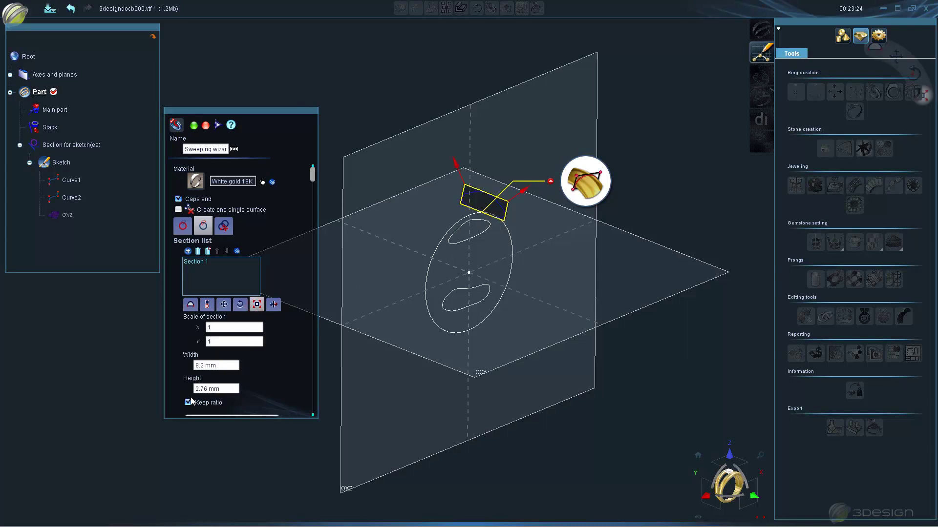
pyautogui.click(224, 366)
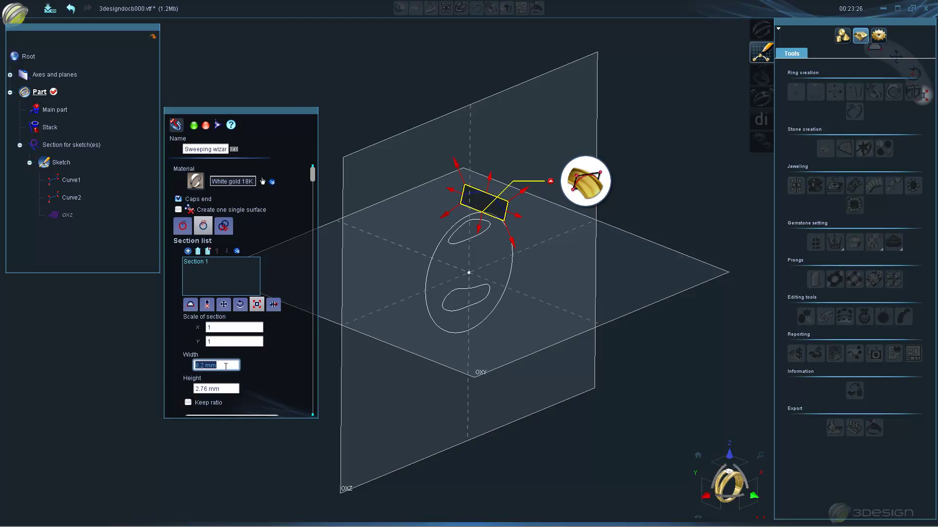
pyautogui.write('8')
pyautogui.press('Tab')
pyautogui.write('2')
pyautogui.press('Tab')
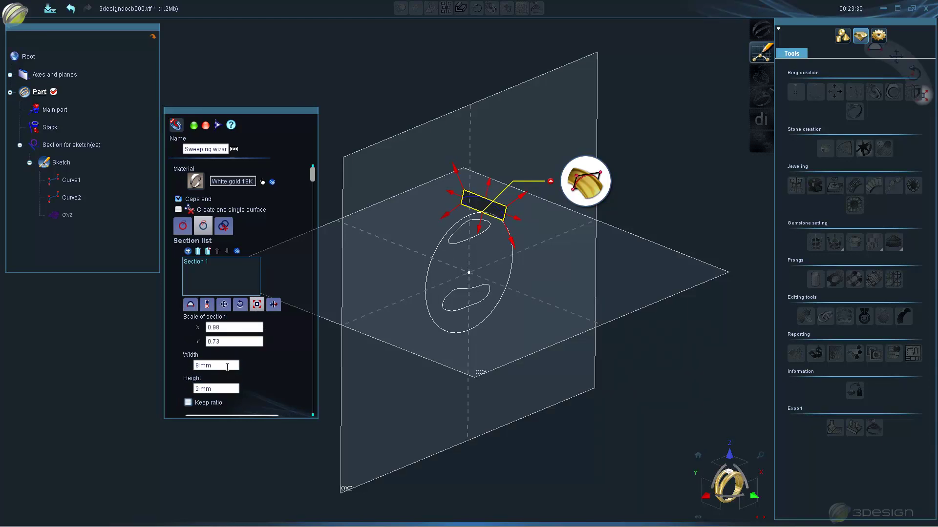
pyautogui.click(226, 387)
pyautogui.write('3')
pyautogui.press('Tab')
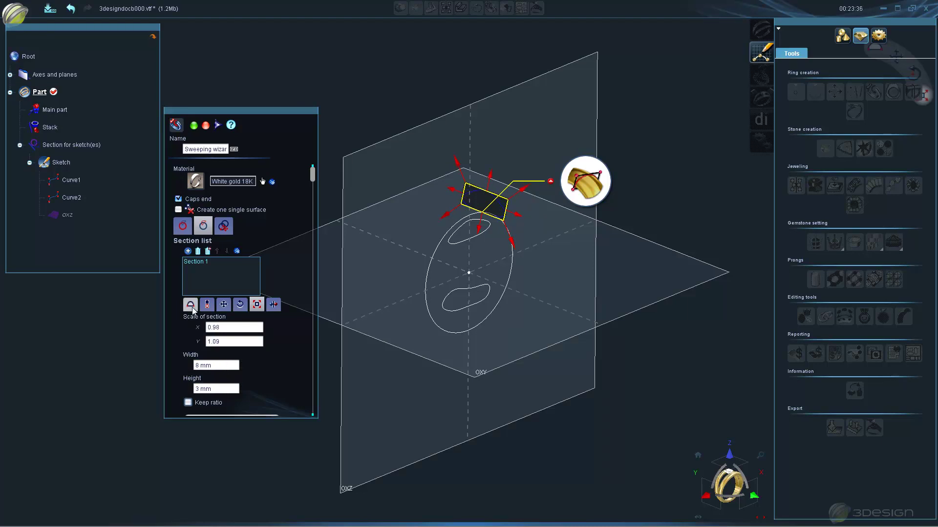
pyautogui.click(191, 304)
# Move Section 1 to 0.25 and add Section 2 using Curve2 at 0.75.
pyautogui.click(470, 233)
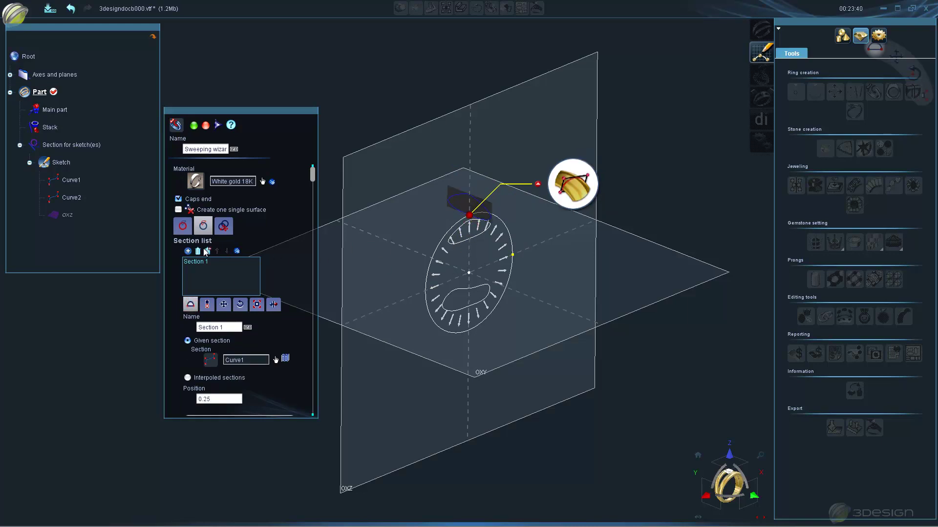
pyautogui.click(188, 251)
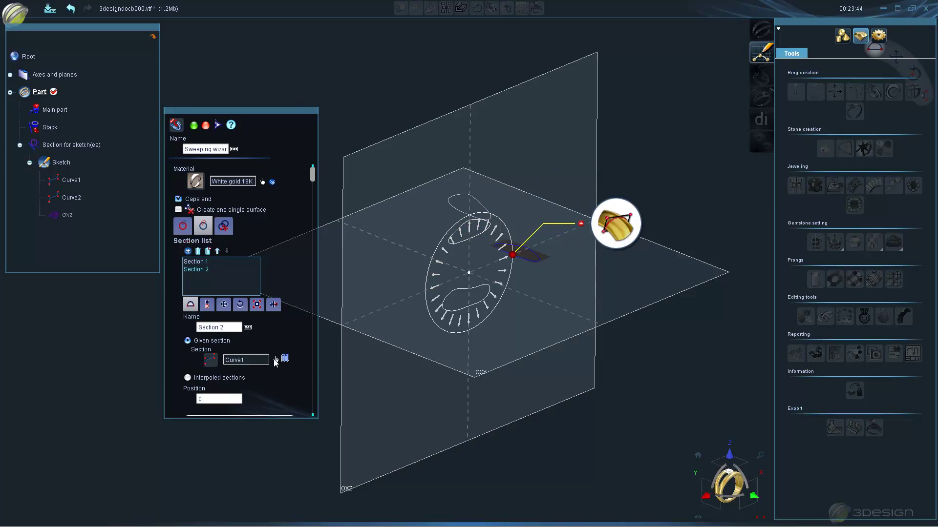
pyautogui.click(276, 361)
pyautogui.click(464, 290)
pyautogui.click(467, 323)
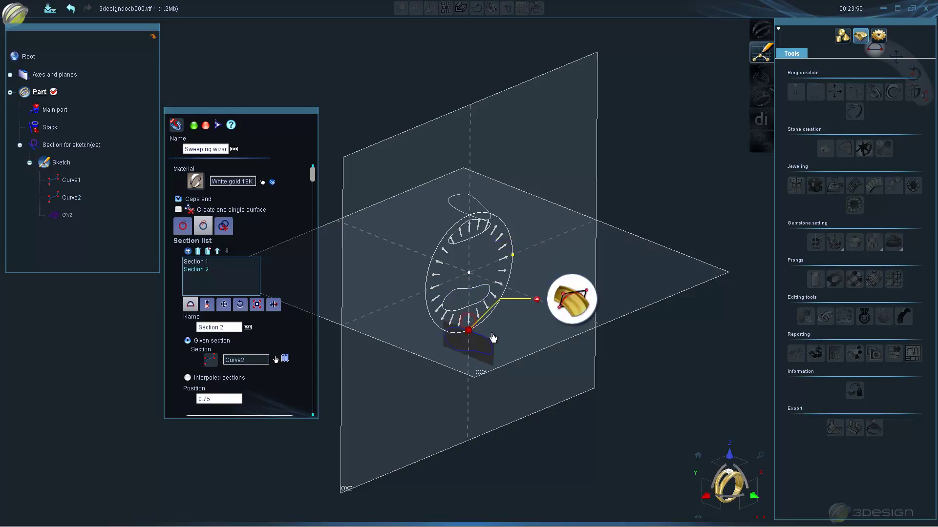
# Scale Section 2 to 8 by 2 mm and generate the swept ring.
pyautogui.click(258, 306)
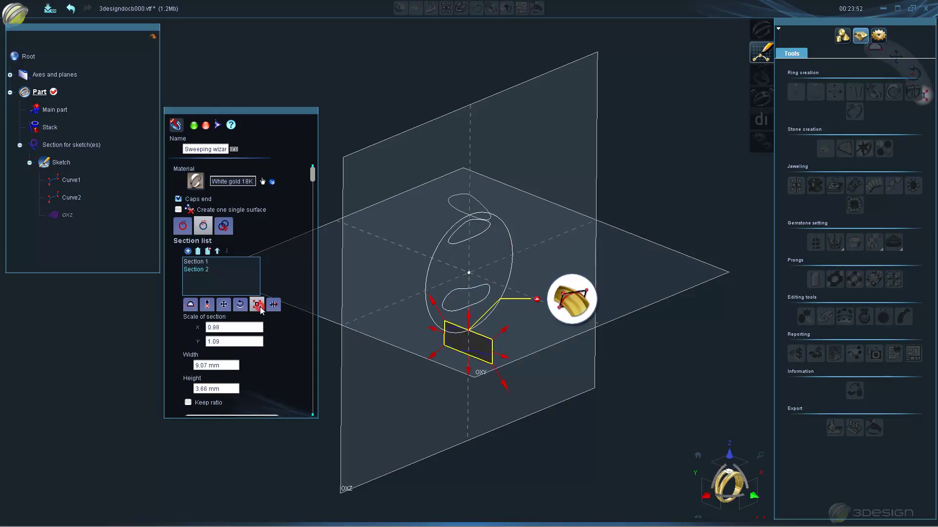
pyautogui.doubleClick(230, 366)
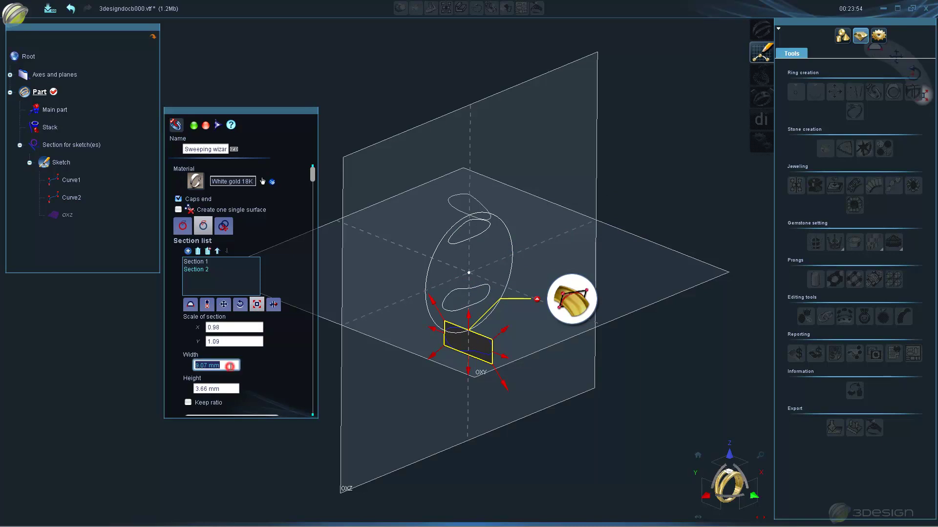
pyautogui.write('8')
pyautogui.press('Tab')
pyautogui.write('2')
pyautogui.press('Return')
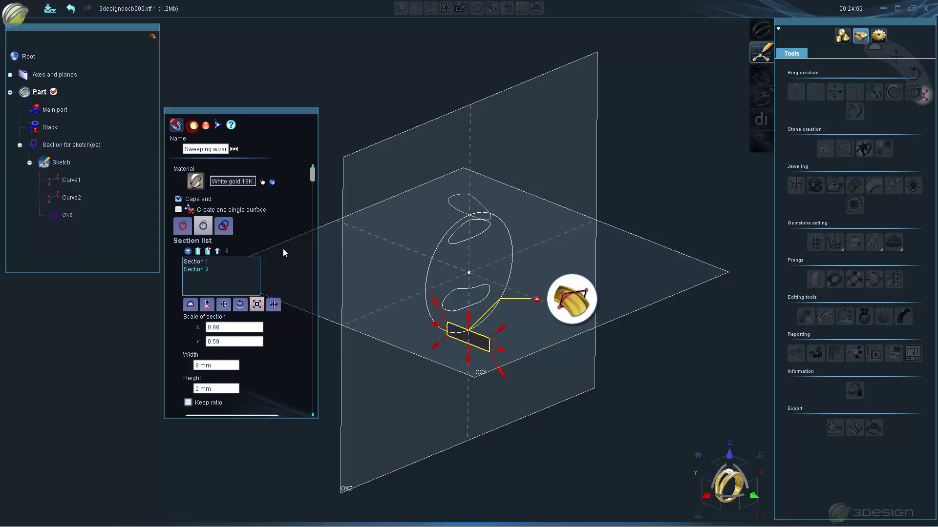
pyautogui.press('Return')
pyautogui.moveTo(345, 341)
pyautogui.mouseDown(button='middle')
pyautogui.moveTo(356, 331)
pyautogui.moveTo(655, 258)
pyautogui.moveTo(277, 269)
pyautogui.mouseUp(button='middle')
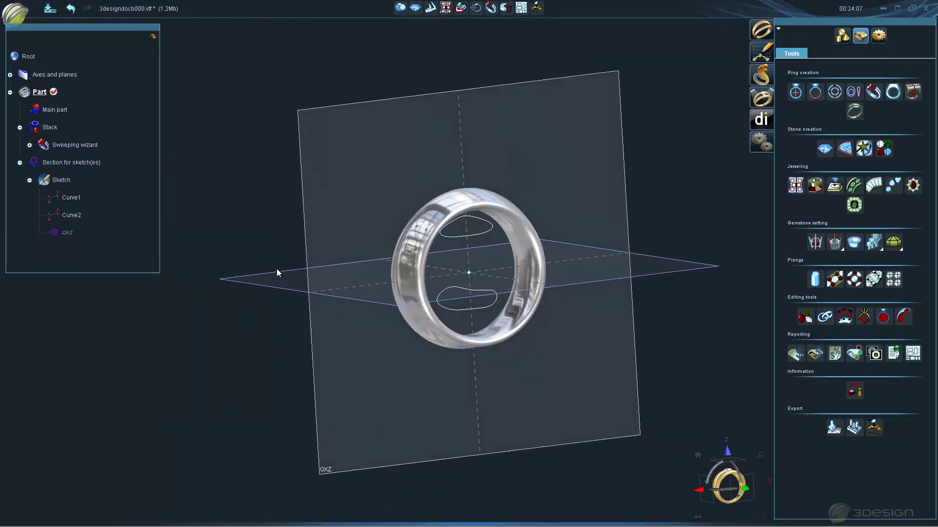
# Reopen the sketch and drag Curve1's left, top and right points into a flatter bean shape.
pyautogui.doubleClick(463, 238)
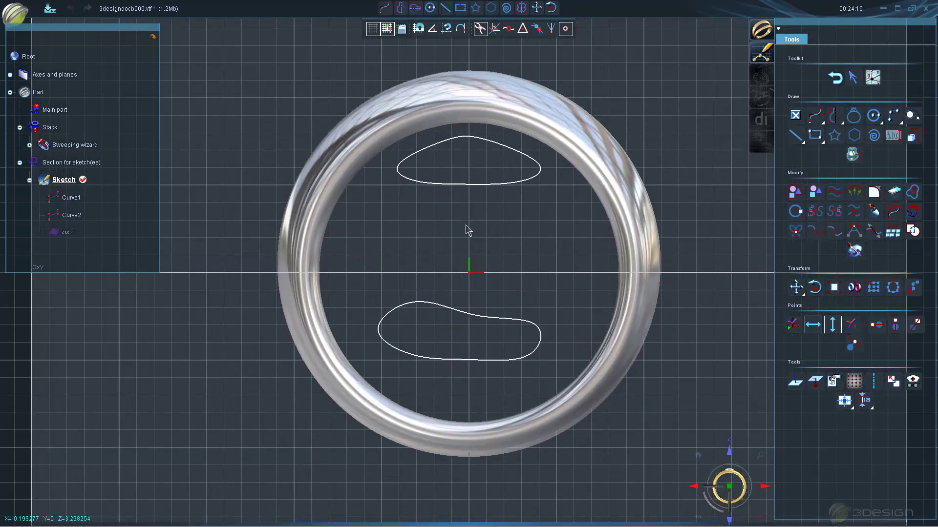
pyautogui.click(440, 148)
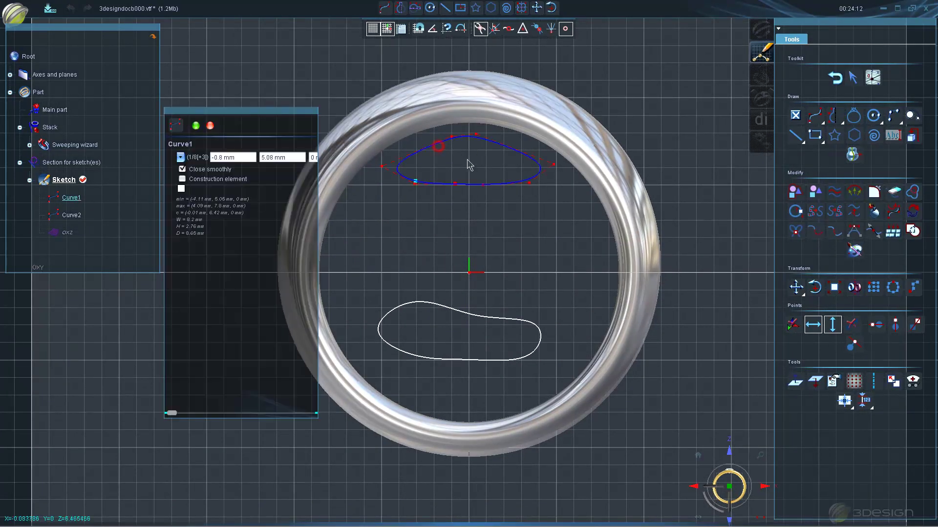
pyautogui.moveTo(452, 137); pyautogui.dragTo(410, 136)
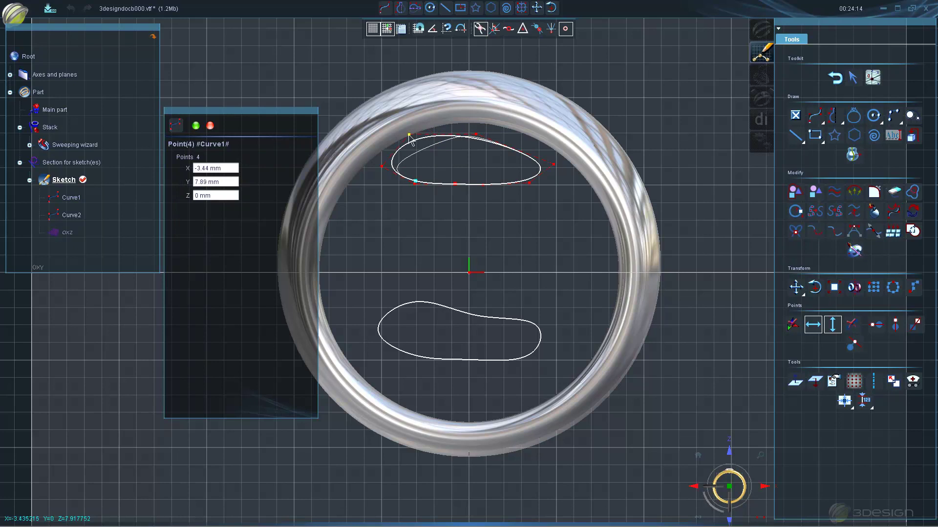
pyautogui.moveTo(477, 136); pyautogui.dragTo(449, 164)
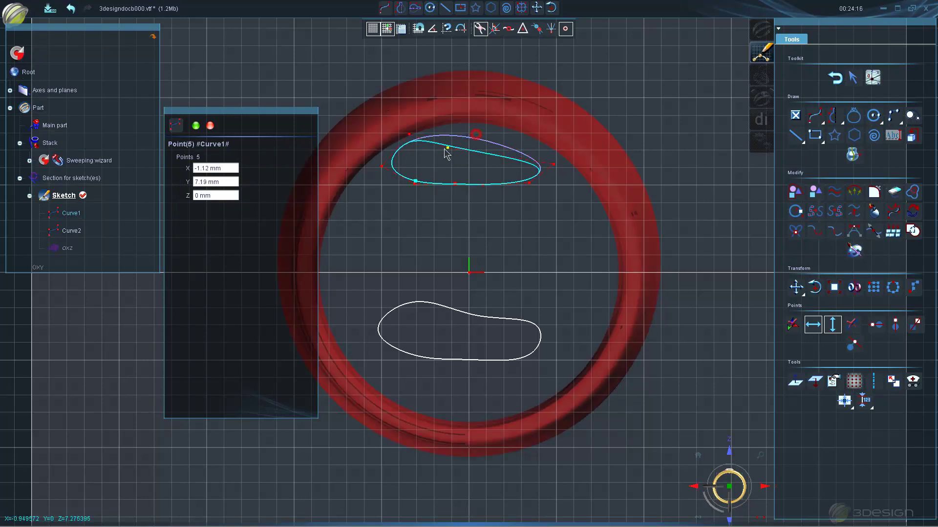
pyautogui.moveTo(553, 164); pyautogui.dragTo(526, 149)
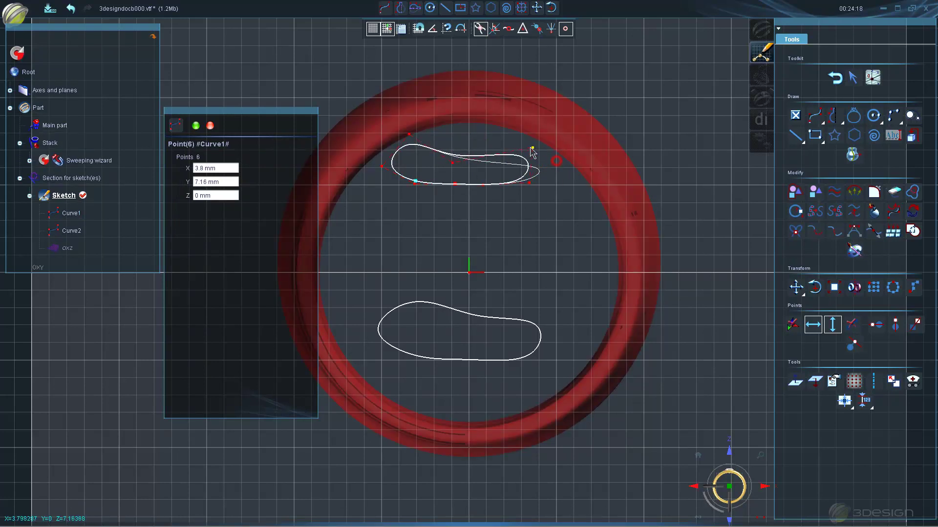
pyautogui.moveTo(451, 162); pyautogui.dragTo(450, 167)
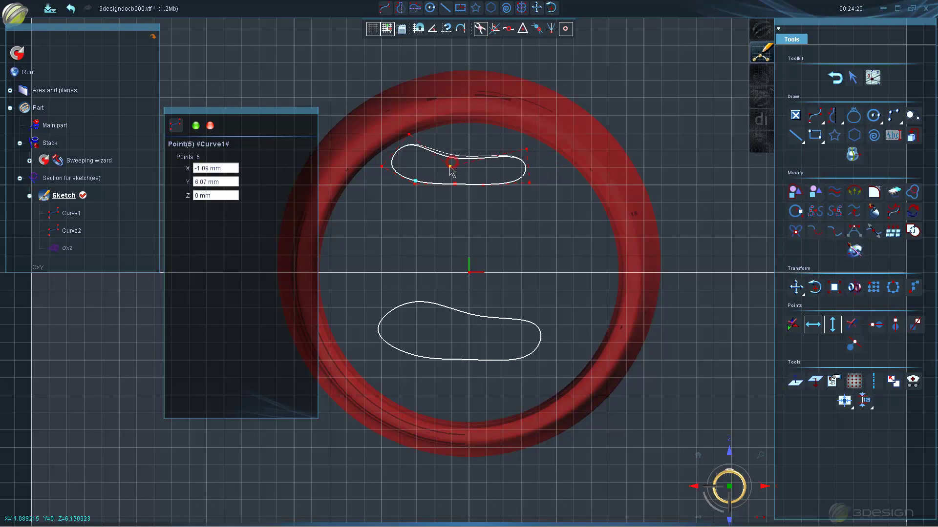
pyautogui.moveTo(409, 134); pyautogui.dragTo(393, 128)
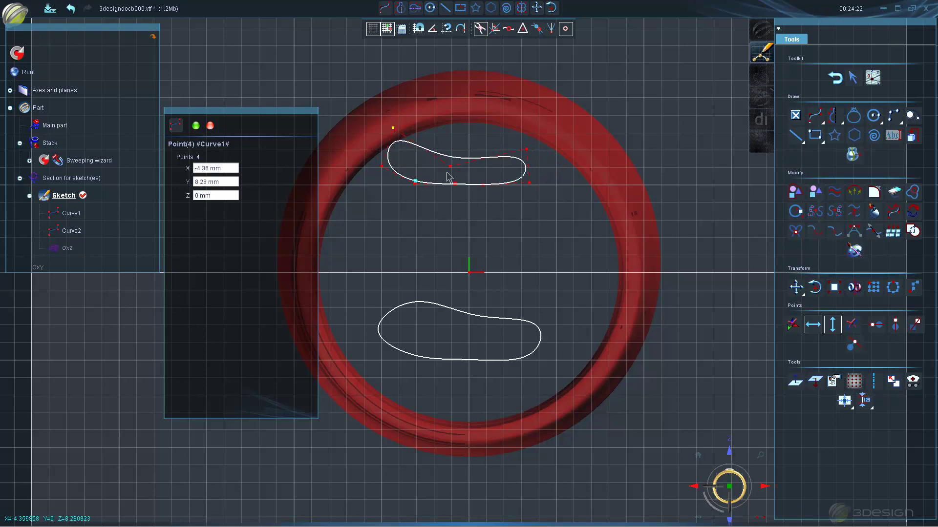
# Pull Curve2's upper, left and right points inward into a rounded triangle, then exit the sketch.
pyautogui.click(460, 314)
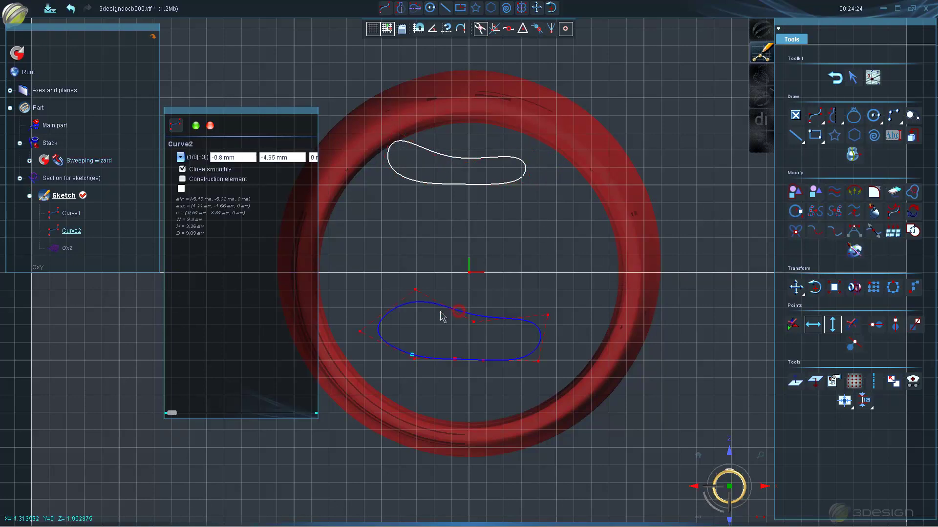
pyautogui.click(475, 313)
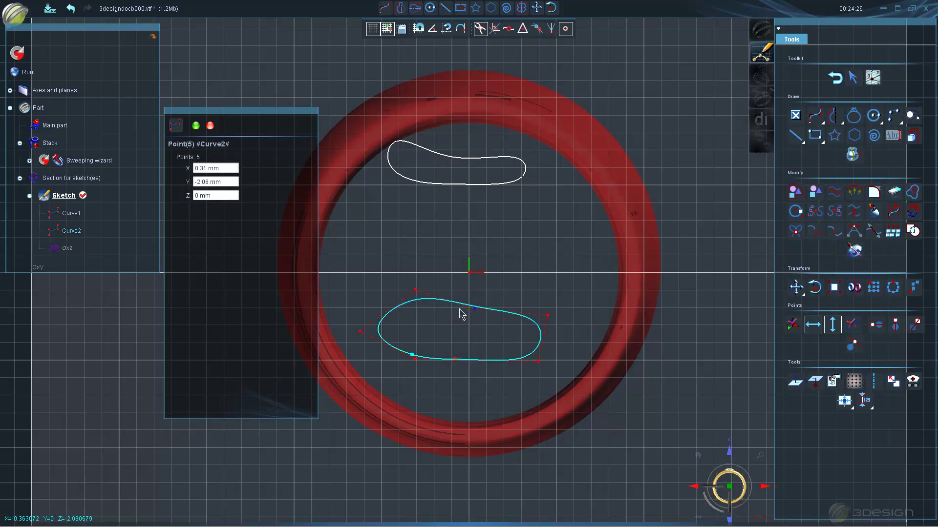
pyautogui.moveTo(416, 290); pyautogui.dragTo(465, 314)
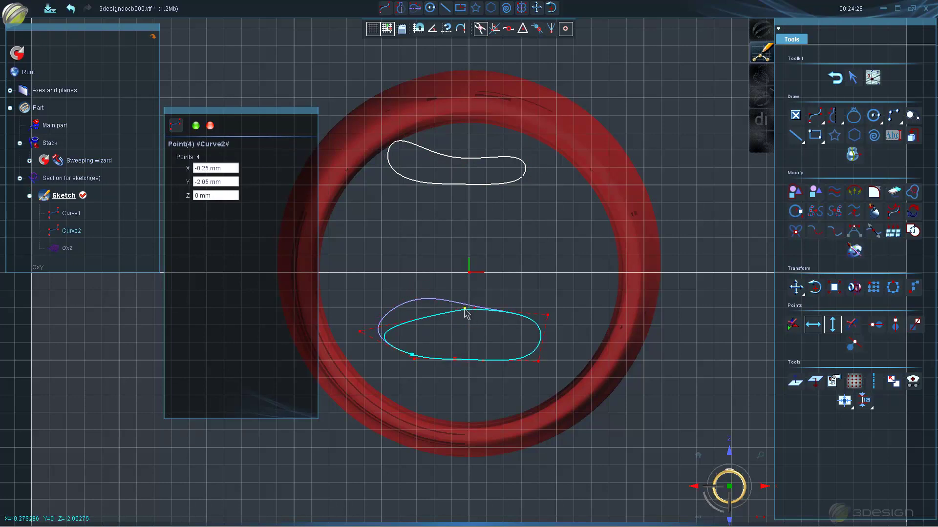
pyautogui.moveTo(359, 333); pyautogui.dragTo(442, 331)
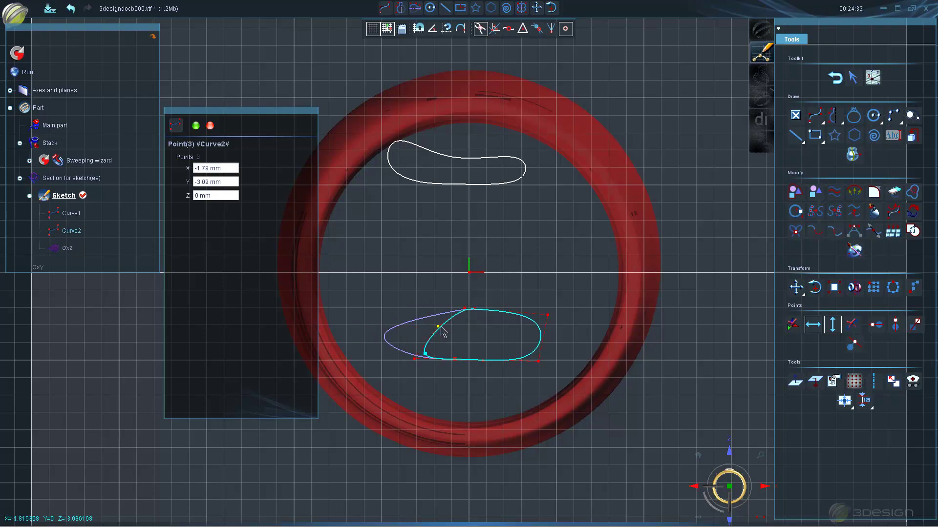
pyautogui.moveTo(547, 317); pyautogui.dragTo(499, 326)
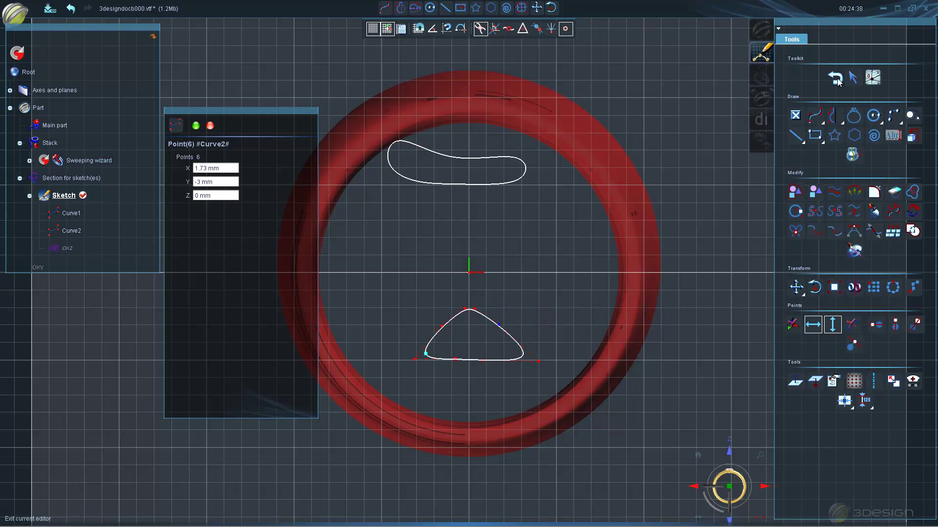
pyautogui.click(836, 78)
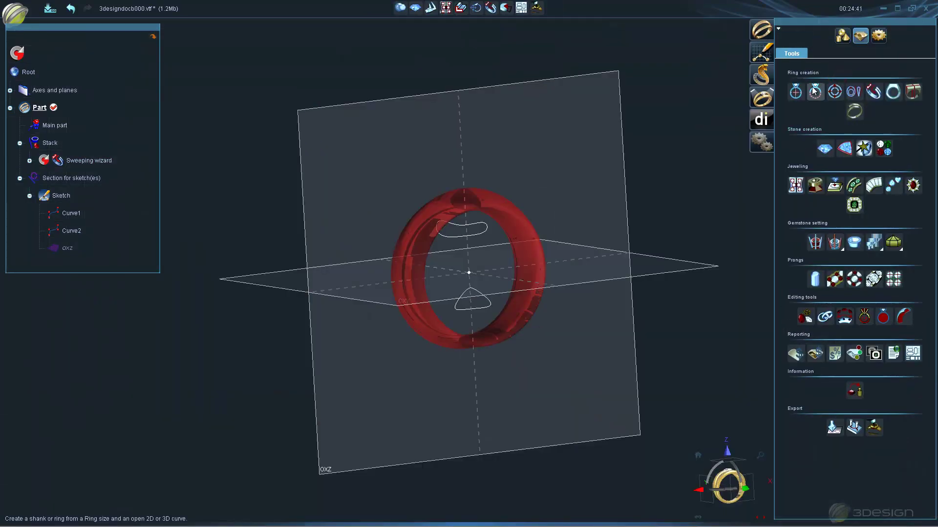
# Recompute history so the white-gold ring regenerates from the edited sections, then inspect it.
pyautogui.moveTo(410, 253); pyautogui.dragTo(529, 250, button='middle')
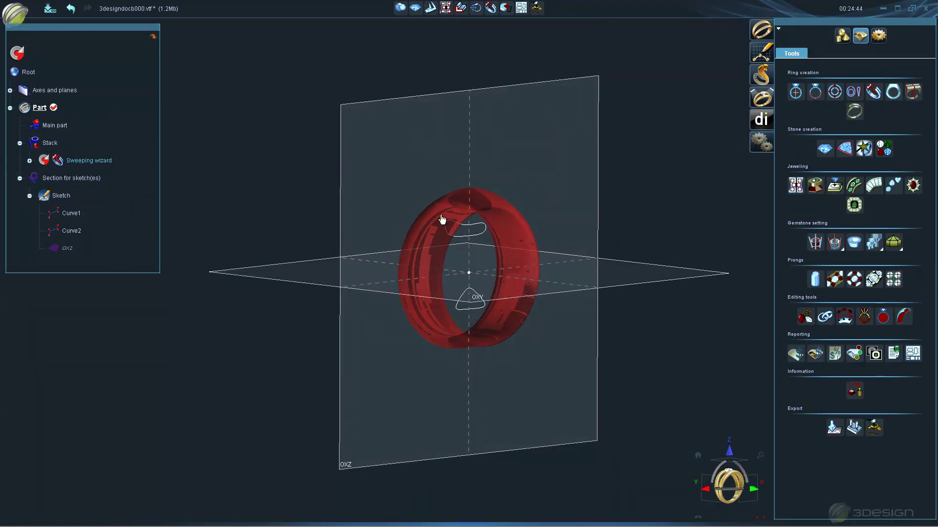
pyautogui.click(17, 55)
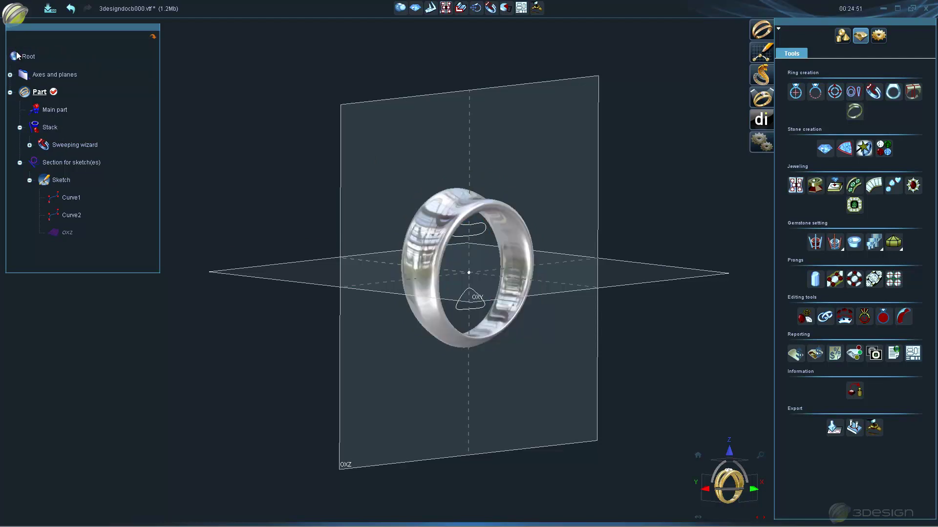
pyautogui.moveTo(291, 245)
pyautogui.mouseDown(button='middle')
pyautogui.moveTo(384, 266)
pyautogui.moveTo(634, 242)
pyautogui.moveTo(459, 259)
pyautogui.moveTo(285, 236)
pyautogui.mouseUp(button='middle')
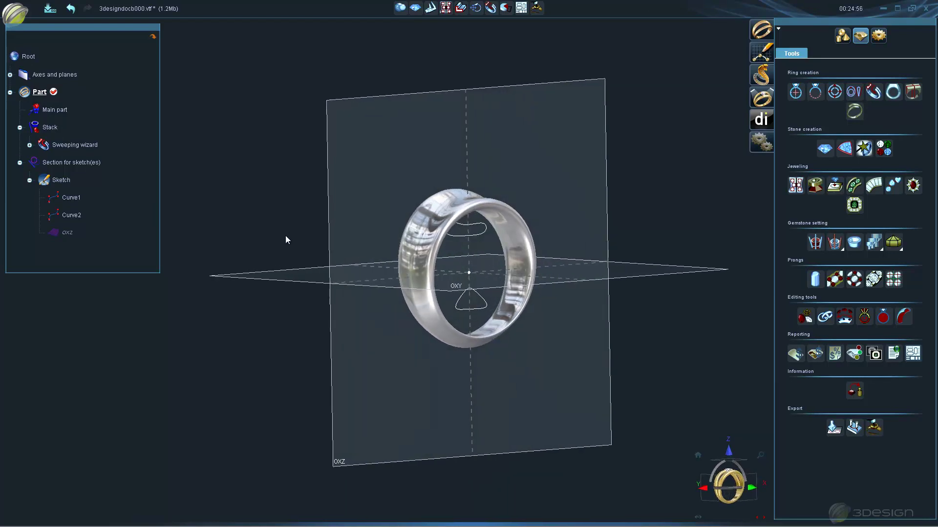
# Drag Curve1's control points in the sketch into a flat, symmetric rounded capsule outline.
pyautogui.doubleClick(481, 237)
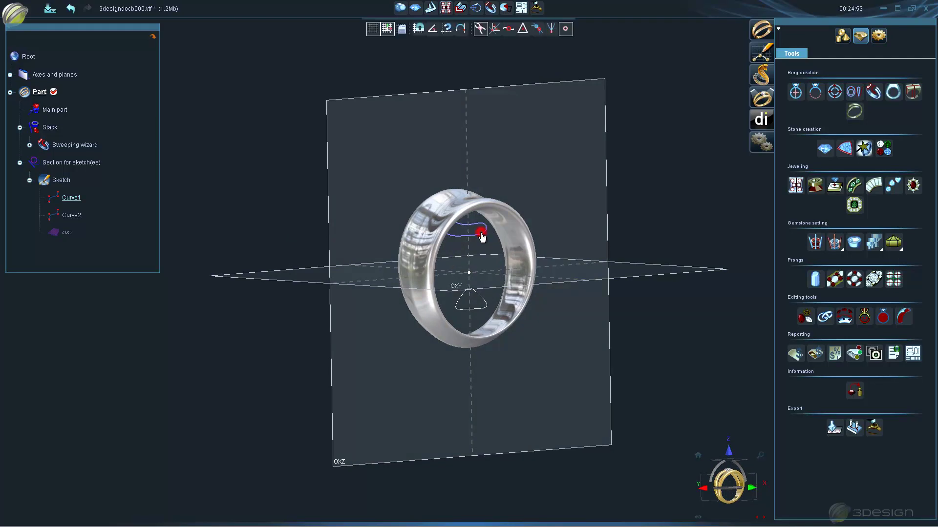
pyautogui.click(484, 227)
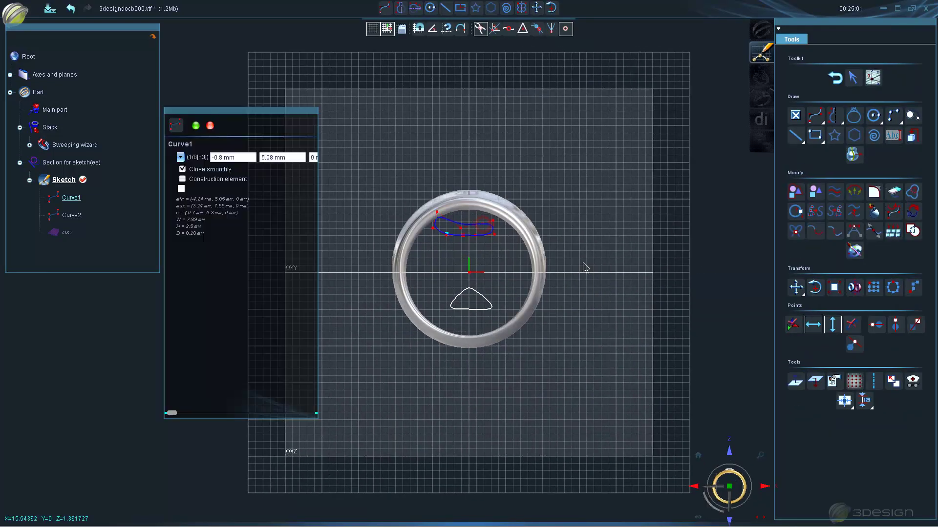
pyautogui.click(419, 28)
pyautogui.click(443, 120)
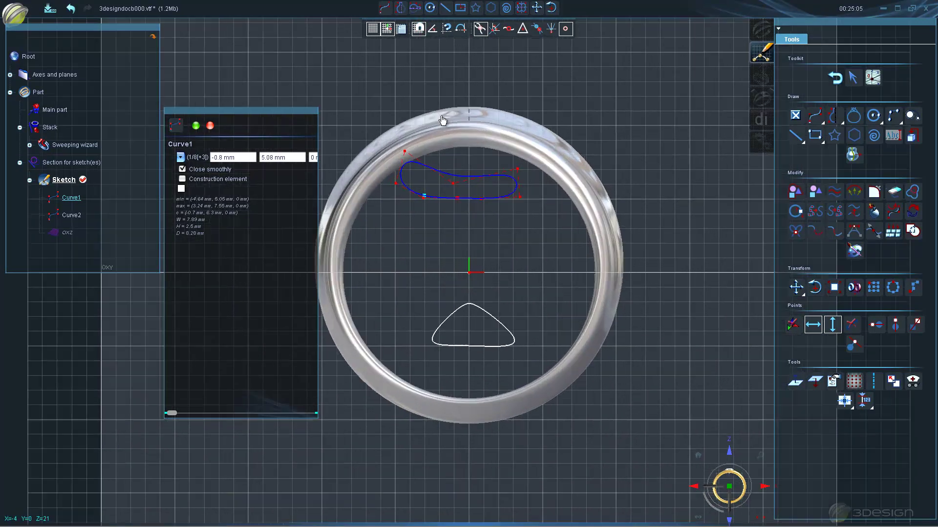
pyautogui.moveTo(455, 184)
pyautogui.mouseDown()
pyautogui.moveTo(514, 172)
pyautogui.moveTo(498, 170)
pyautogui.mouseUp()
pyautogui.click(406, 152)
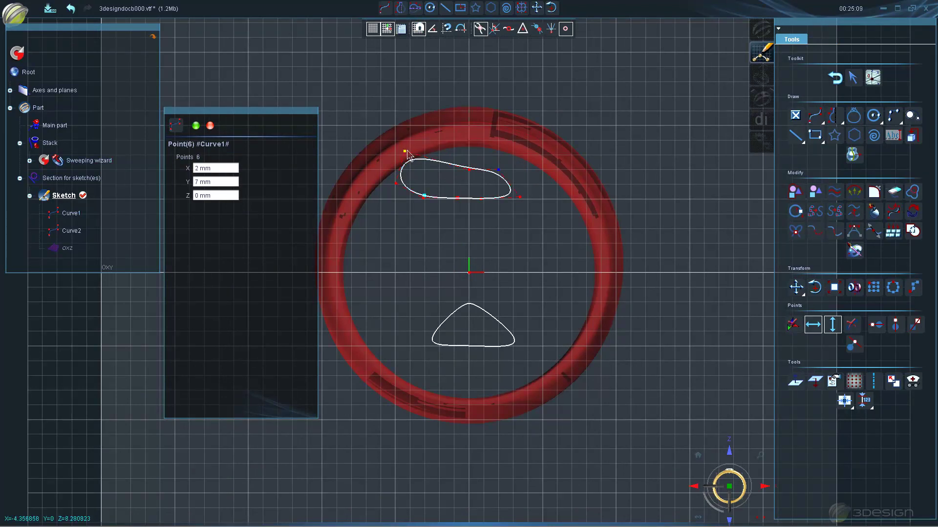
pyautogui.moveTo(428, 169)
pyautogui.mouseDown()
pyautogui.moveTo(483, 199)
pyautogui.moveTo(513, 199)
pyautogui.mouseUp()
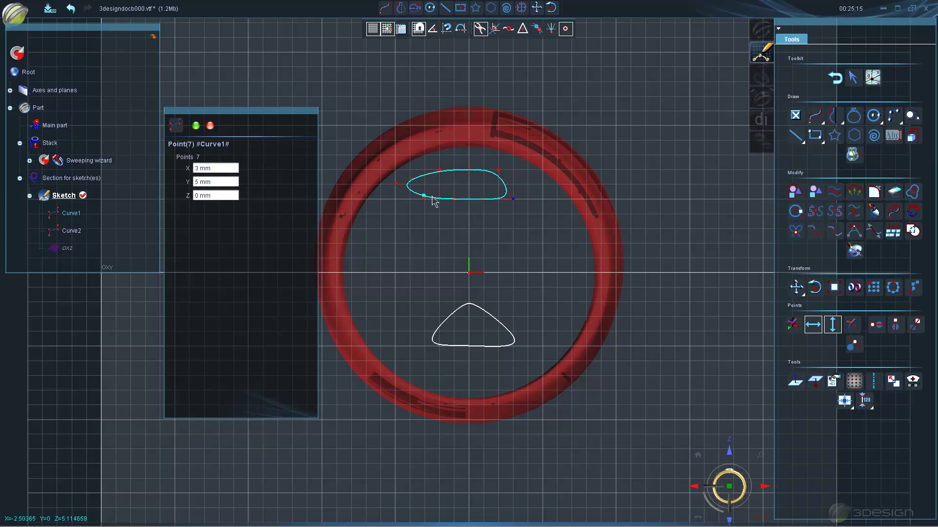
pyautogui.click(396, 183)
pyautogui.moveTo(397, 183)
pyautogui.mouseDown()
pyautogui.moveTo(424, 169)
pyautogui.moveTo(518, 175)
pyautogui.mouseUp()
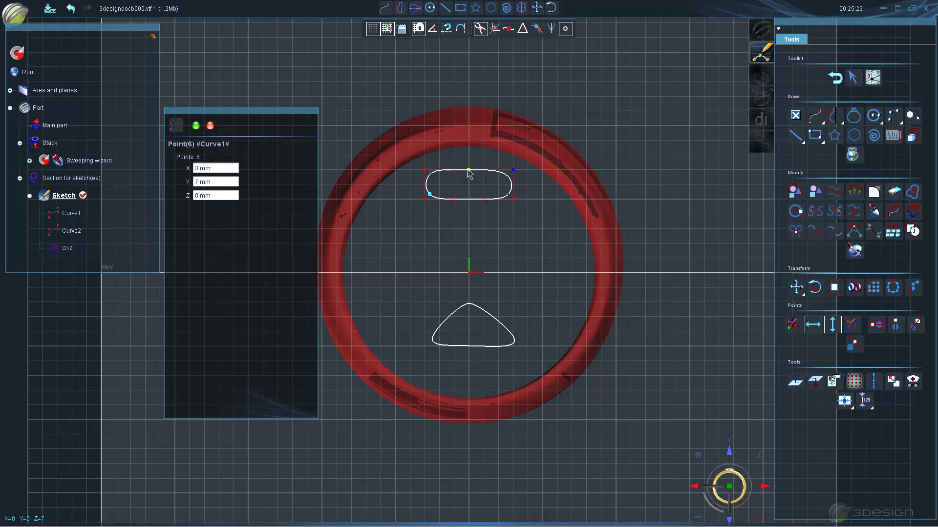
pyautogui.click(483, 170)
# Reshape the triangular Curve2 into a small flat-bottomed dome with a flattened apex.
pyautogui.rightClick(482, 245)
pyautogui.doubleClick(496, 321)
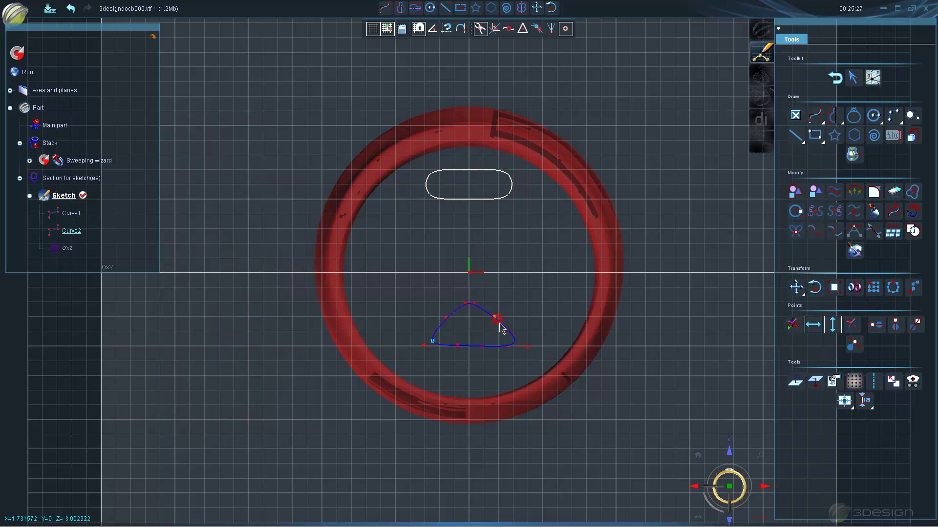
pyautogui.moveTo(457, 346); pyautogui.dragTo(499, 347)
pyautogui.click(424, 346)
pyautogui.moveTo(423, 346); pyautogui.dragTo(439, 346)
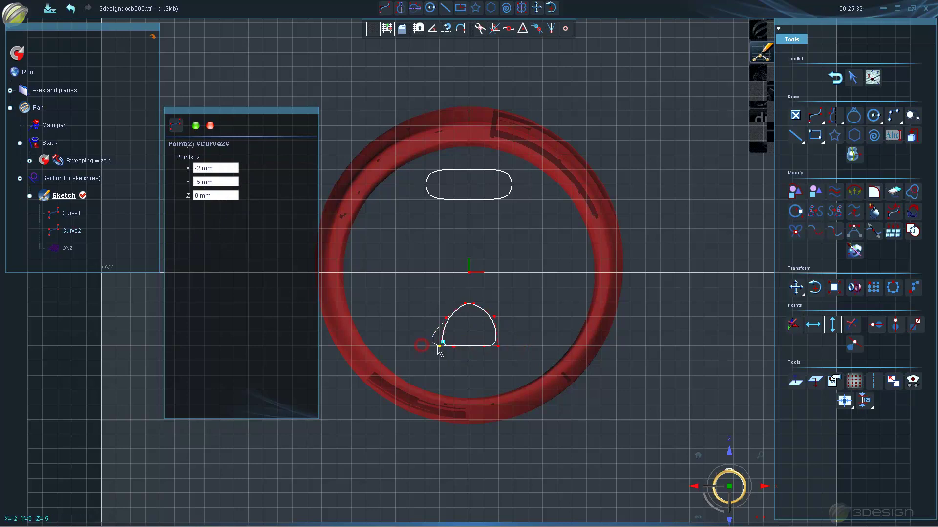
pyautogui.moveTo(494, 316); pyautogui.dragTo(498, 331)
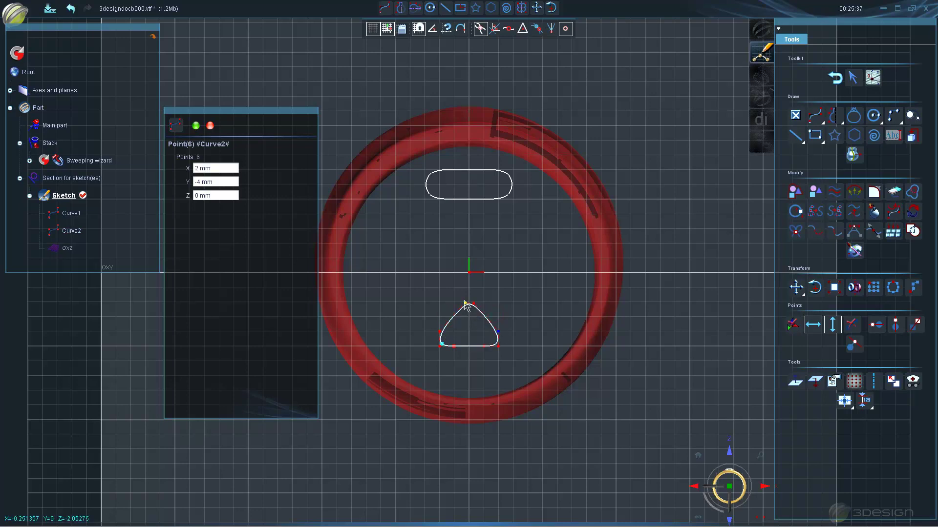
pyautogui.moveTo(465, 304); pyautogui.dragTo(484, 317)
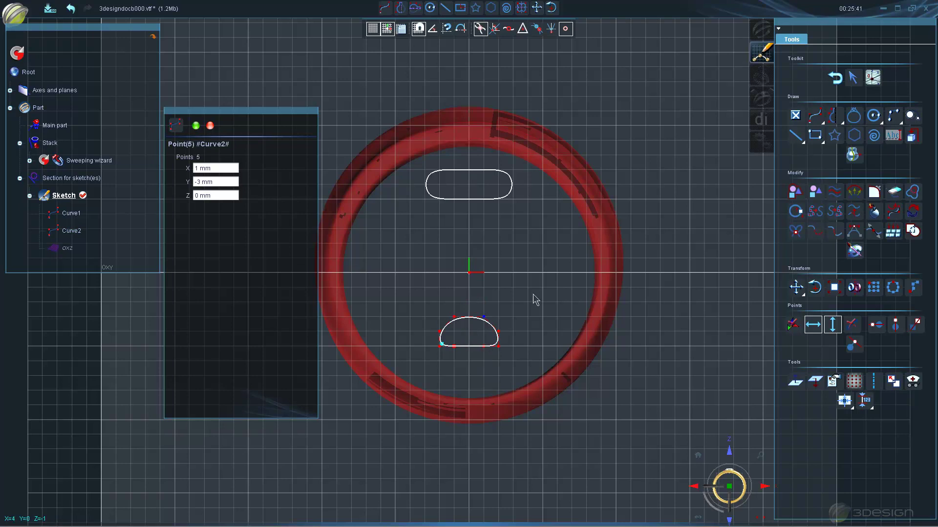
# Update the ring with both revised sections and return to the 3D view.
pyautogui.click(533, 295)
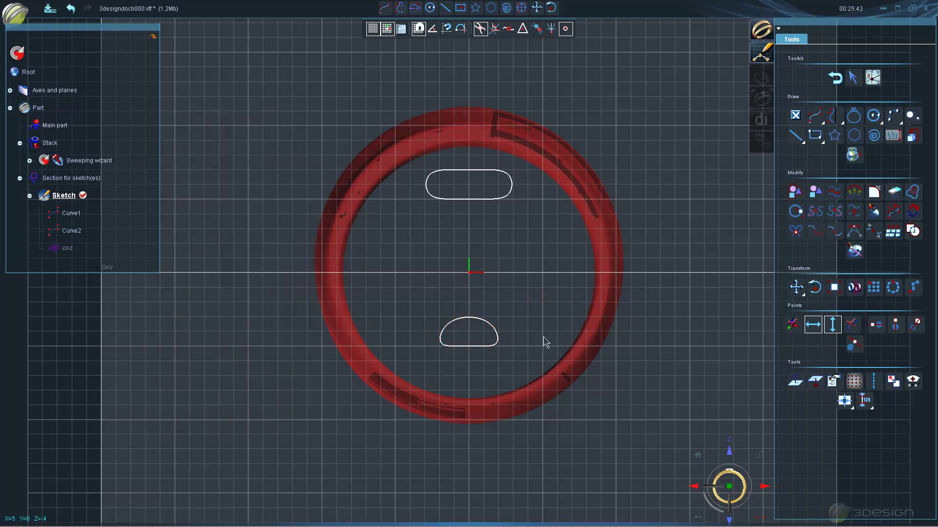
pyautogui.click(17, 54)
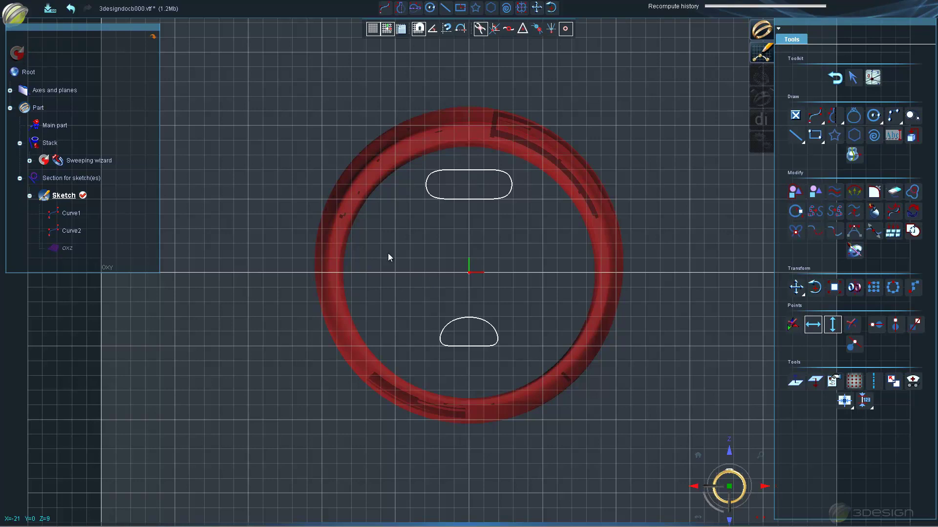
pyautogui.click(834, 77)
# In the Sweeping wizard, size Section 2 to 4 mm wide and 2 mm high.
pyautogui.moveTo(424, 244)
pyautogui.mouseDown(button='middle')
pyautogui.moveTo(616, 250)
pyautogui.moveTo(747, 230)
pyautogui.moveTo(657, 255)
pyautogui.moveTo(430, 246)
pyautogui.mouseUp(button='middle')
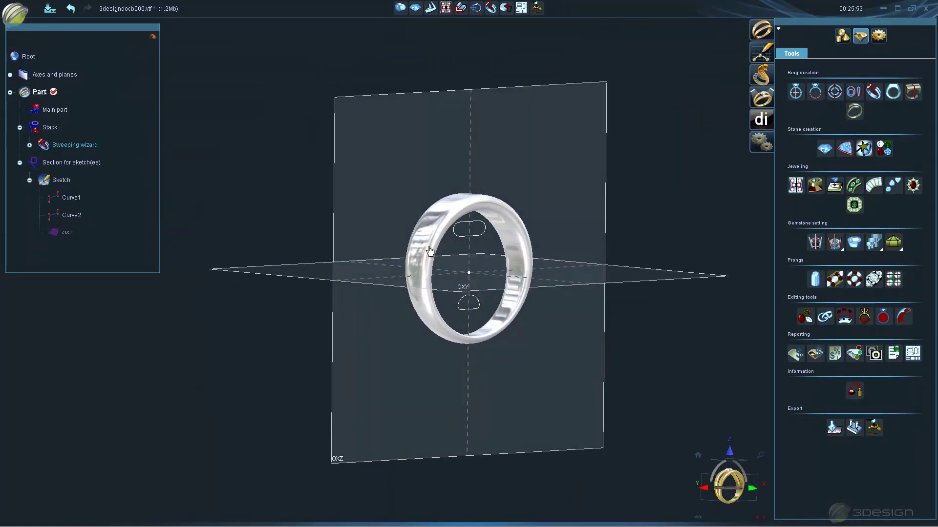
pyautogui.doubleClick(60, 145)
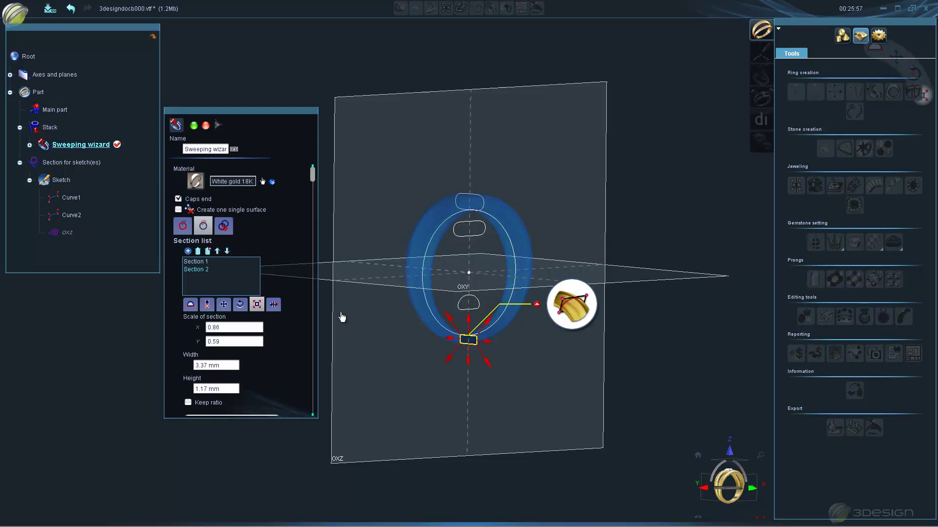
pyautogui.click(228, 392)
pyautogui.write('2')
pyautogui.press('Return')
pyautogui.click(231, 368)
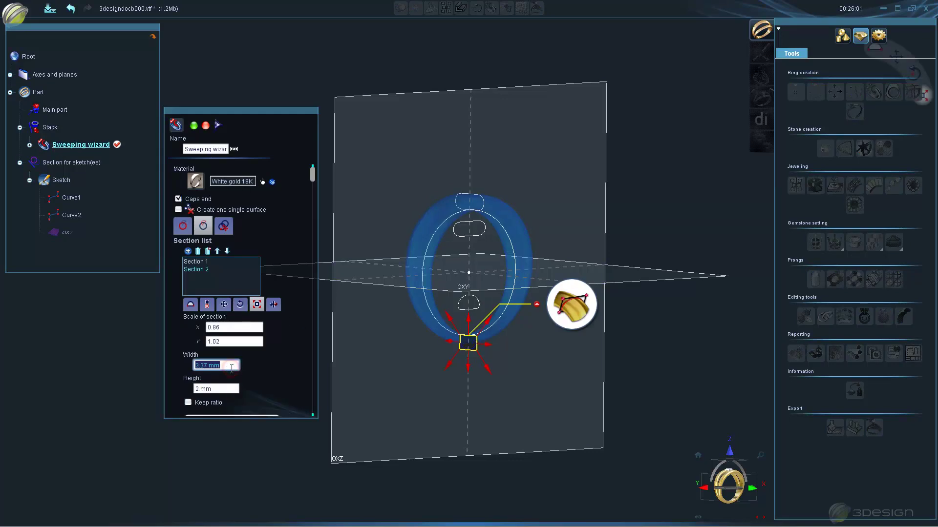
pyautogui.write('4')
pyautogui.press('Tab')
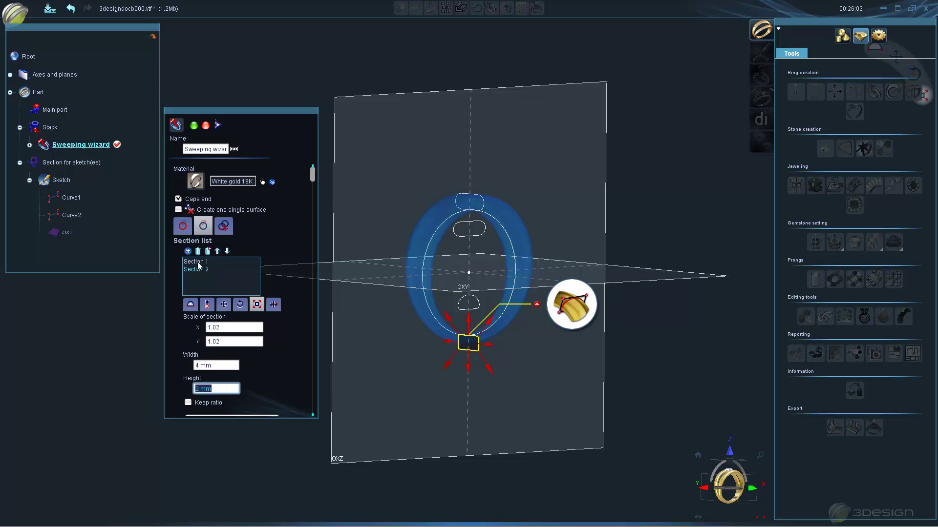
# Scale Section 1 to 8 mm wide and 2 mm high.
pyautogui.click(197, 263)
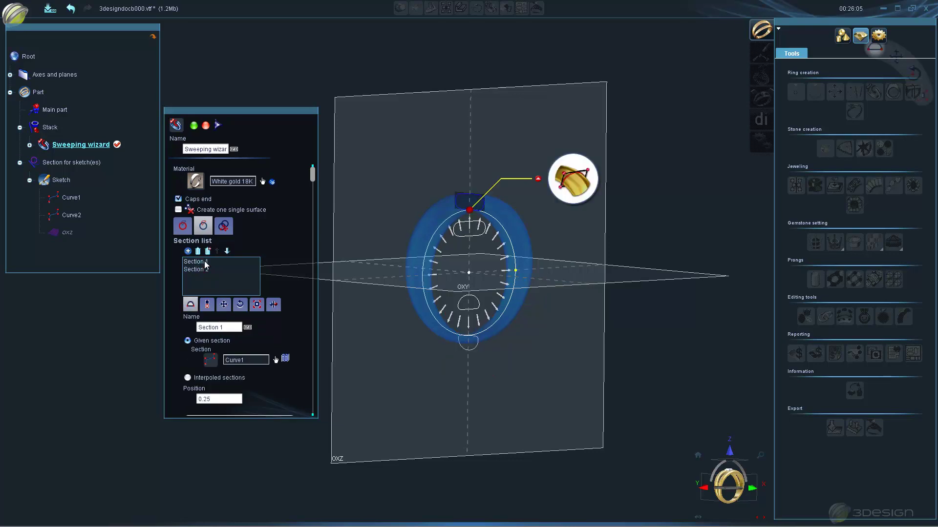
pyautogui.click(256, 304)
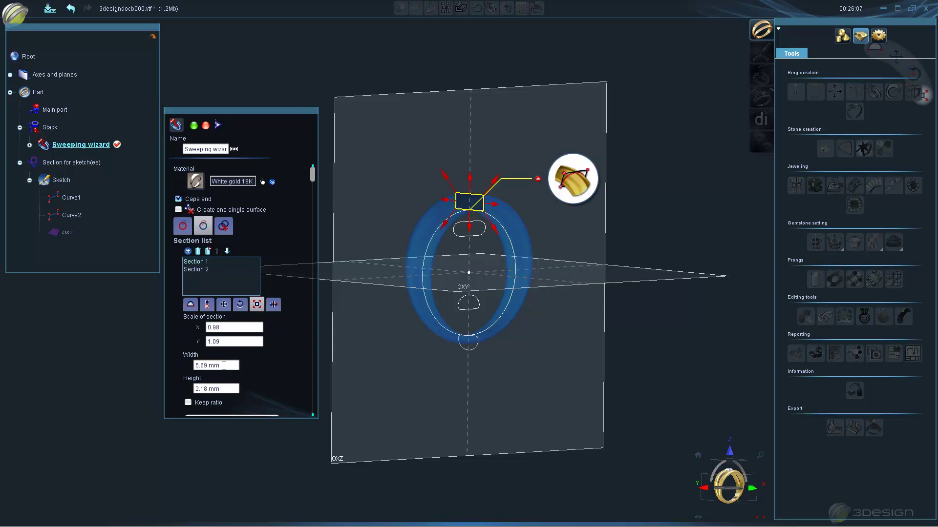
pyautogui.click(224, 365)
pyautogui.write('8')
pyautogui.press('Tab')
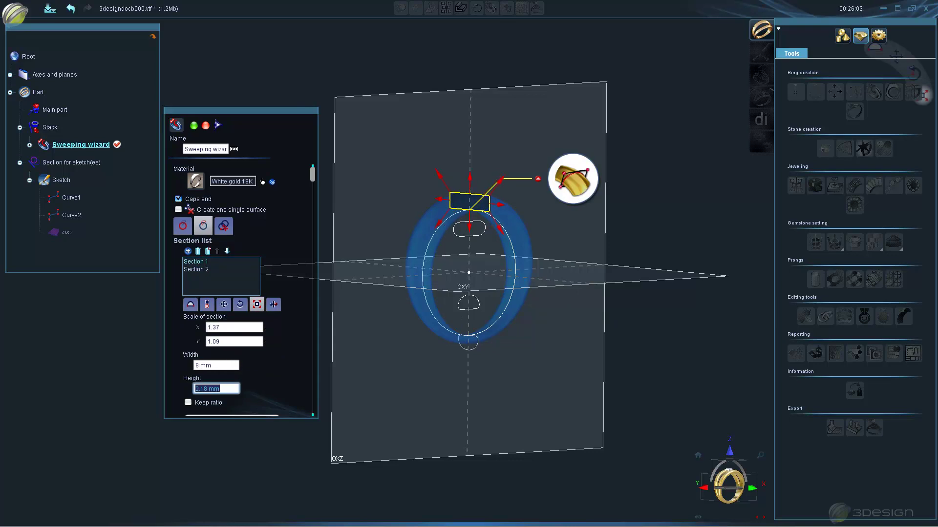
pyautogui.write('2')
pyautogui.press('Tab')
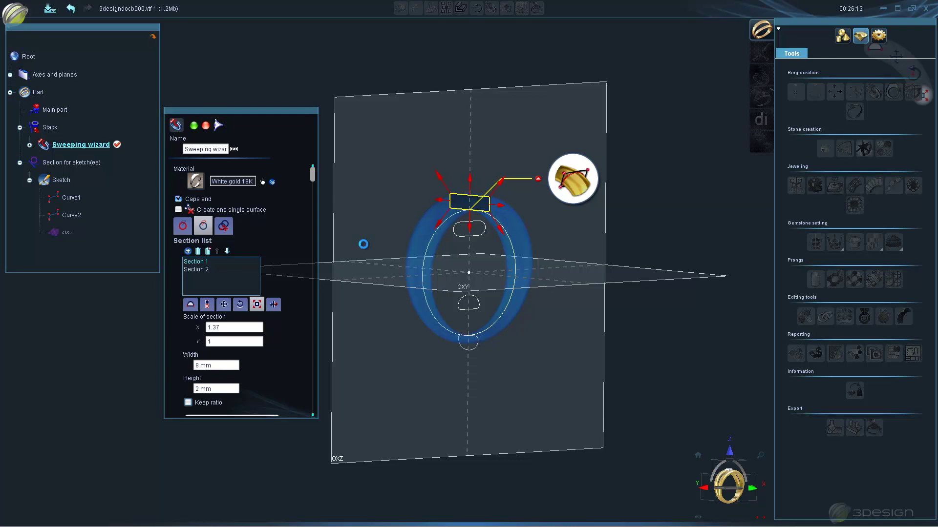
# Validate the sweep, then shift Section 1 3.97 mm sideways and regenerate the ring.
pyautogui.click(193, 126)
pyautogui.moveTo(410, 254)
pyautogui.mouseDown(button='middle')
pyautogui.moveTo(737, 241)
pyautogui.moveTo(560, 259)
pyautogui.moveTo(369, 245)
pyautogui.moveTo(561, 269)
pyautogui.moveTo(219, 273)
pyautogui.moveTo(584, 280)
pyautogui.moveTo(375, 314)
pyautogui.moveTo(557, 329)
pyautogui.moveTo(674, 325)
pyautogui.moveTo(645, 315)
pyautogui.moveTo(661, 291)
pyautogui.mouseUp(button='middle')
pyautogui.doubleClick(440, 254)
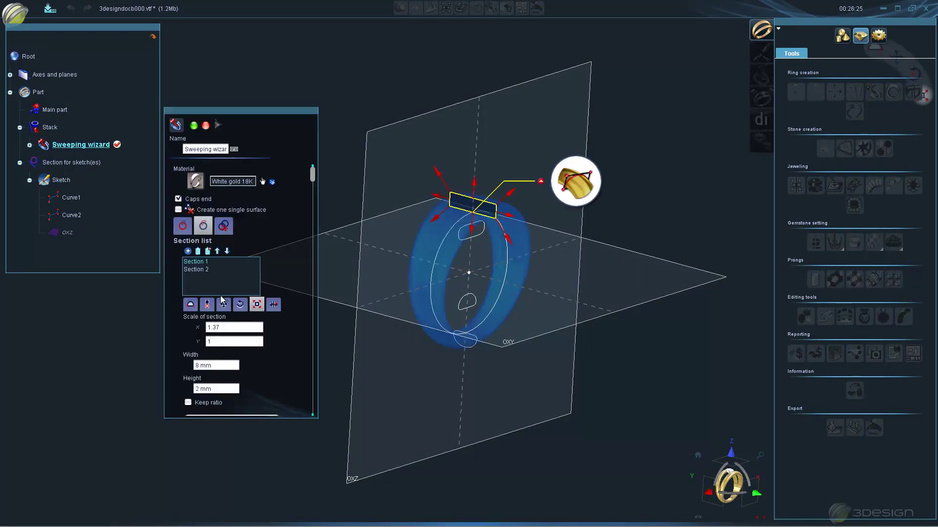
pyautogui.click(223, 304)
pyautogui.moveTo(460, 213); pyautogui.dragTo(481, 217)
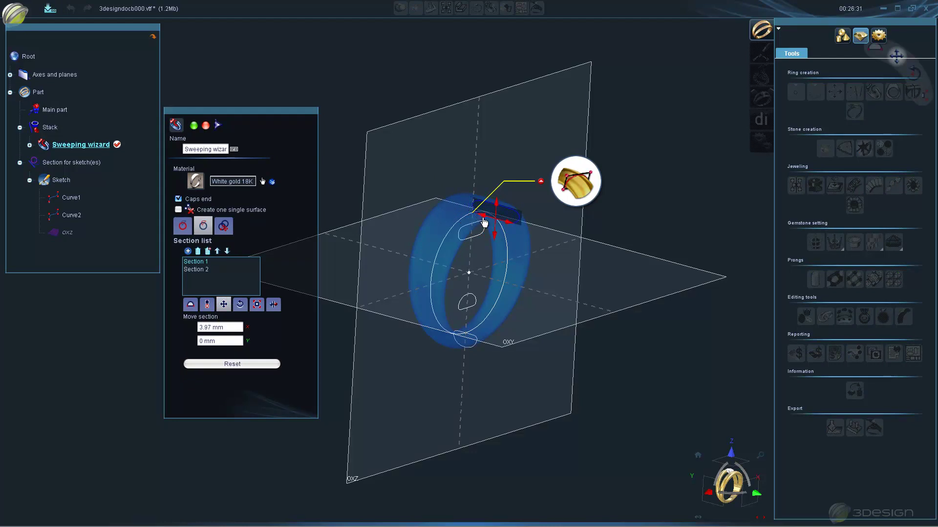
pyautogui.click(194, 125)
pyautogui.moveTo(459, 331)
pyautogui.mouseDown(button='middle')
pyautogui.moveTo(687, 283)
pyautogui.moveTo(479, 304)
pyautogui.mouseUp(button='middle')
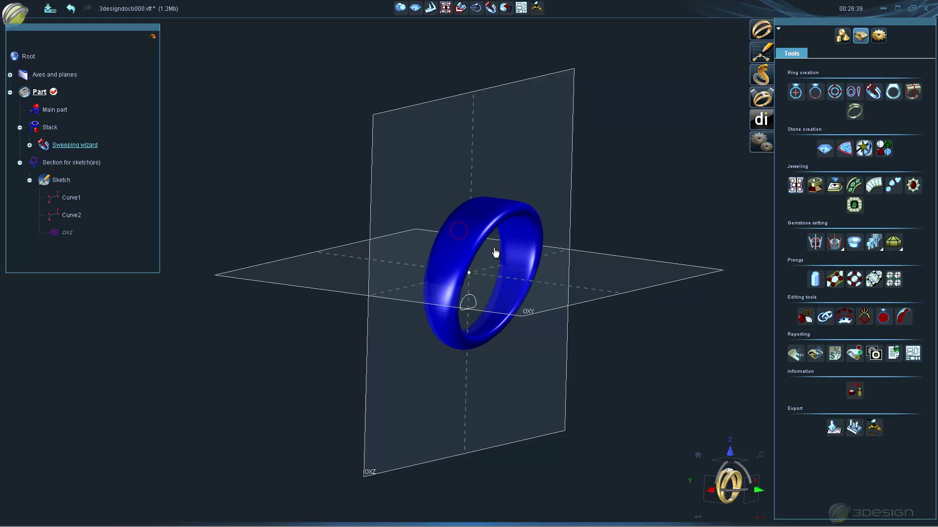
# Apply White gold 18K to the ring and move Section 1 to X -7.64 mm.
pyautogui.moveTo(460, 235); pyautogui.dragTo(491, 223)
pyautogui.doubleClick(491, 224)
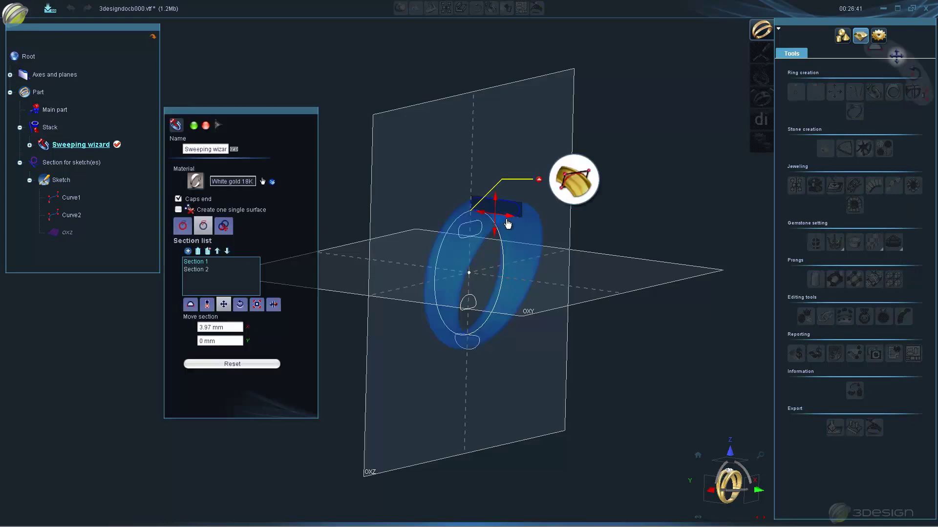
pyautogui.moveTo(483, 210); pyautogui.dragTo(429, 204)
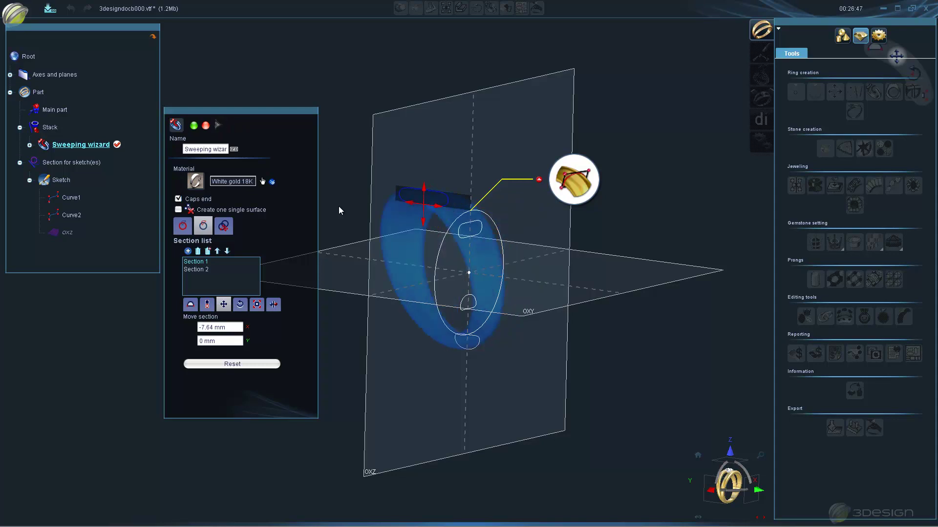
pyautogui.moveTo(412, 267)
pyautogui.mouseDown(button='middle')
pyautogui.moveTo(563, 254)
pyautogui.moveTo(584, 236)
pyautogui.mouseUp(button='middle')
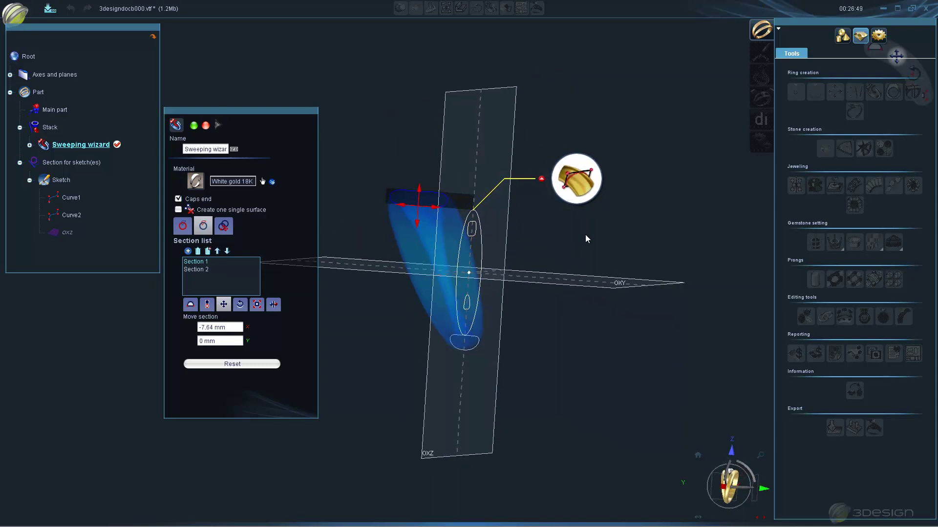
# Narrow Section 1 to 2 mm wide, preview, and validate the sweep.
pyautogui.click(256, 305)
pyautogui.click(225, 366)
pyautogui.write('2')
pyautogui.press('Tab')
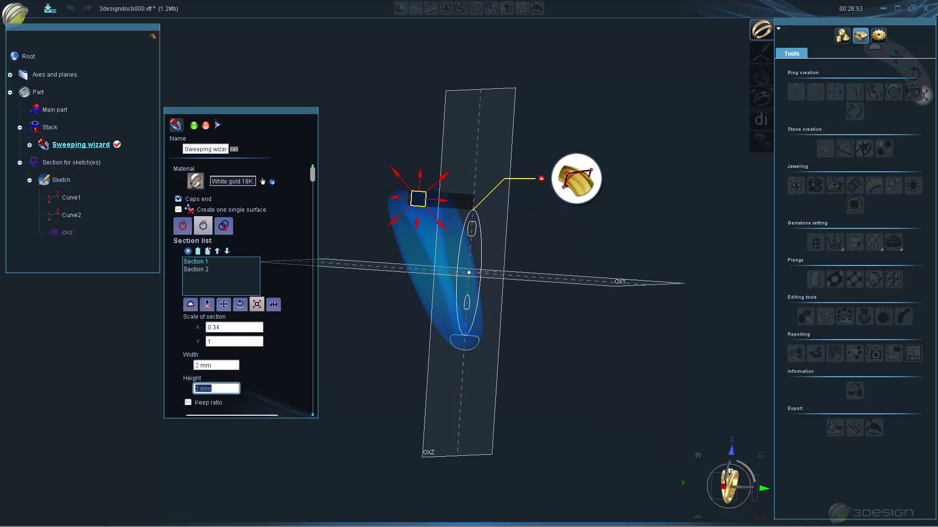
pyautogui.click(216, 126)
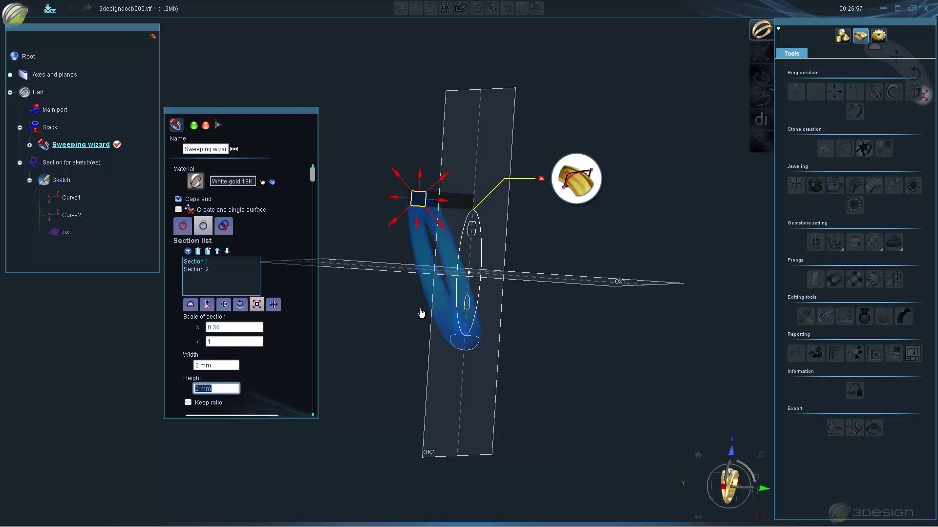
pyautogui.click(194, 126)
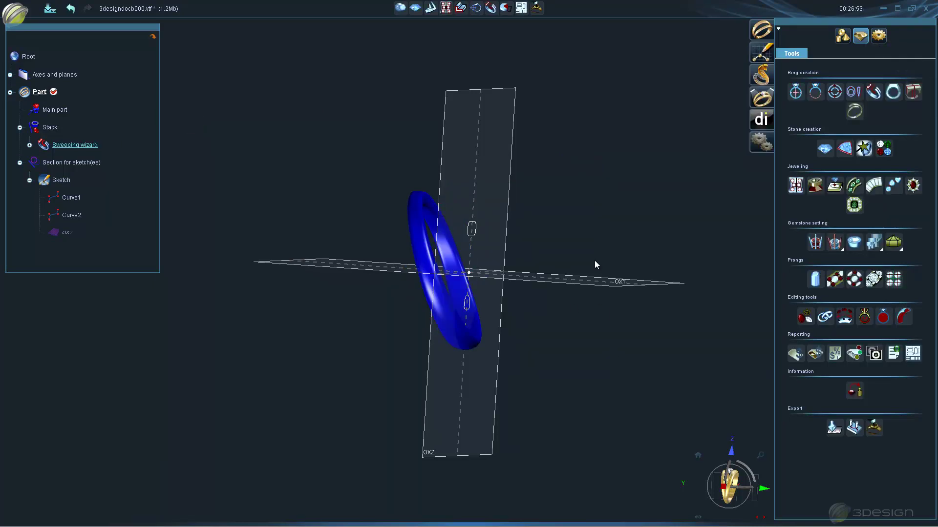
pyautogui.moveTo(506, 331)
pyautogui.mouseDown(button='middle')
pyautogui.moveTo(668, 255)
pyautogui.moveTo(509, 294)
pyautogui.moveTo(381, 250)
pyautogui.mouseUp(button='middle')
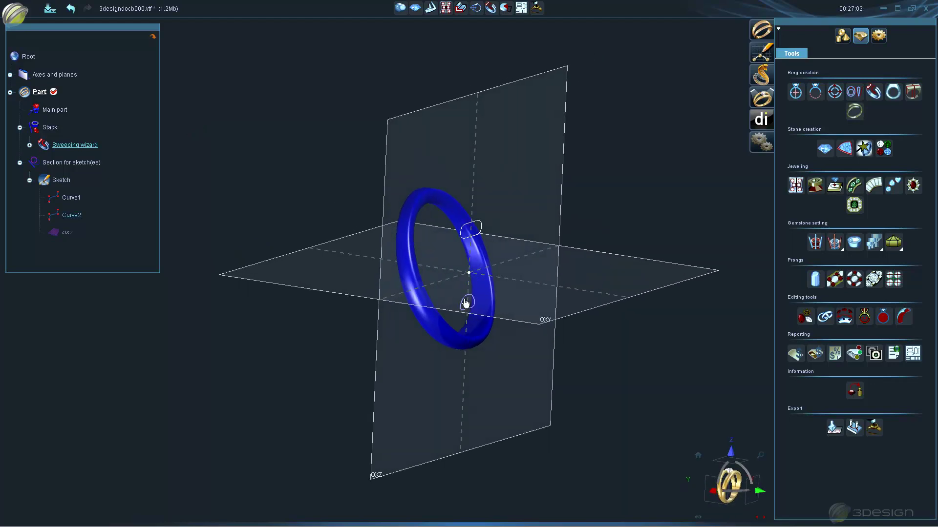
# Add Sections 3 and 4 to the sweep, placing the new section at position 0.5.
pyautogui.doubleClick(407, 248)
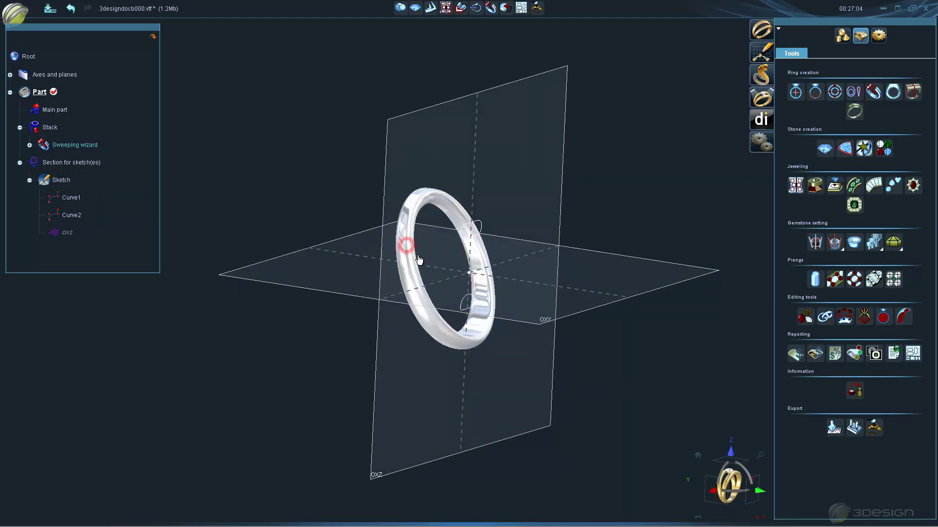
pyautogui.scroll(3, 419, 255)
pyautogui.scroll(1, 418, 255)
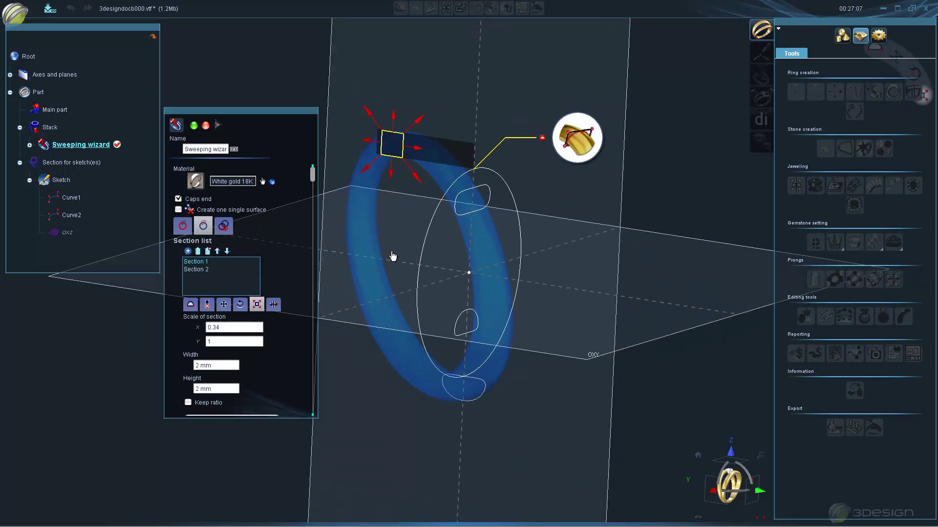
pyautogui.click(203, 271)
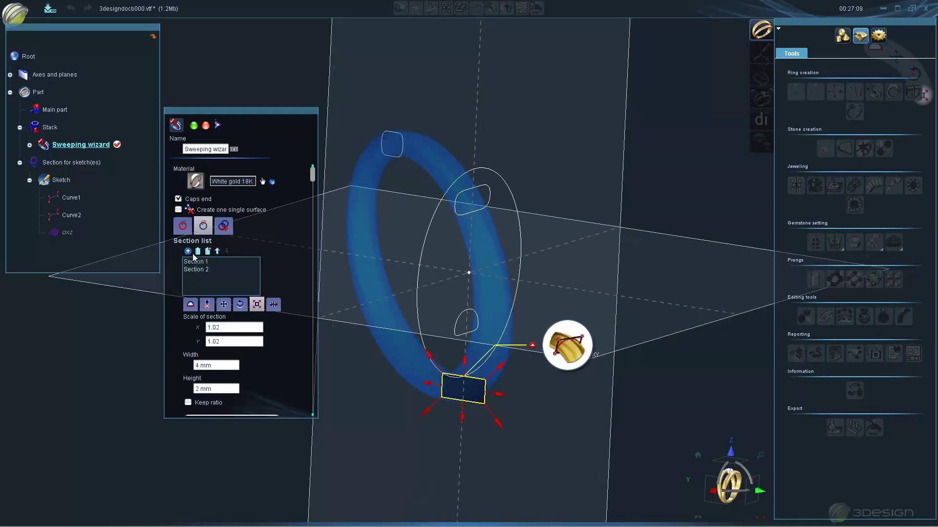
pyautogui.click(187, 251)
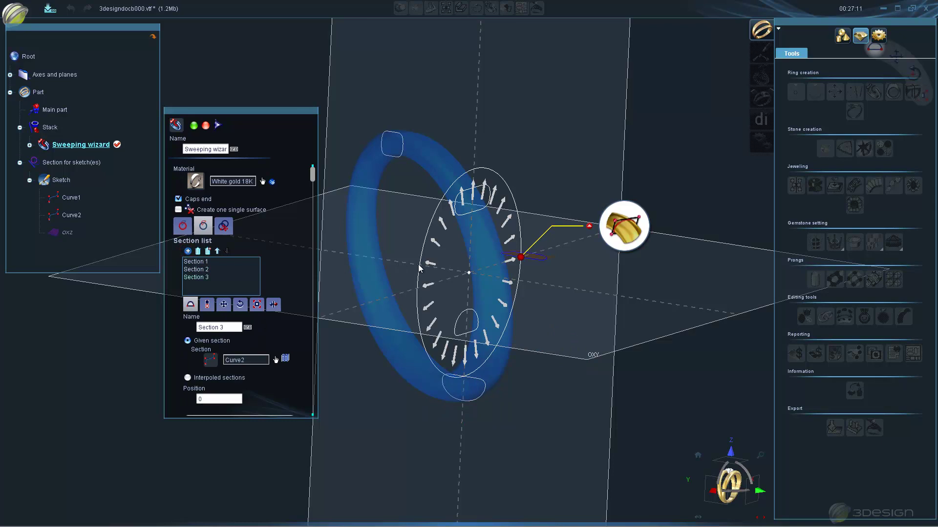
pyautogui.click(187, 252)
pyautogui.click(426, 287)
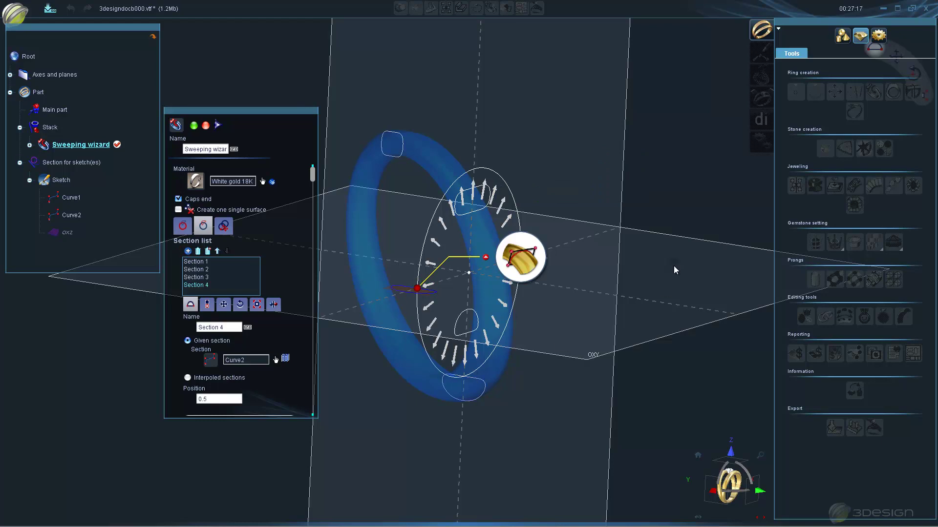
pyautogui.press('Home')
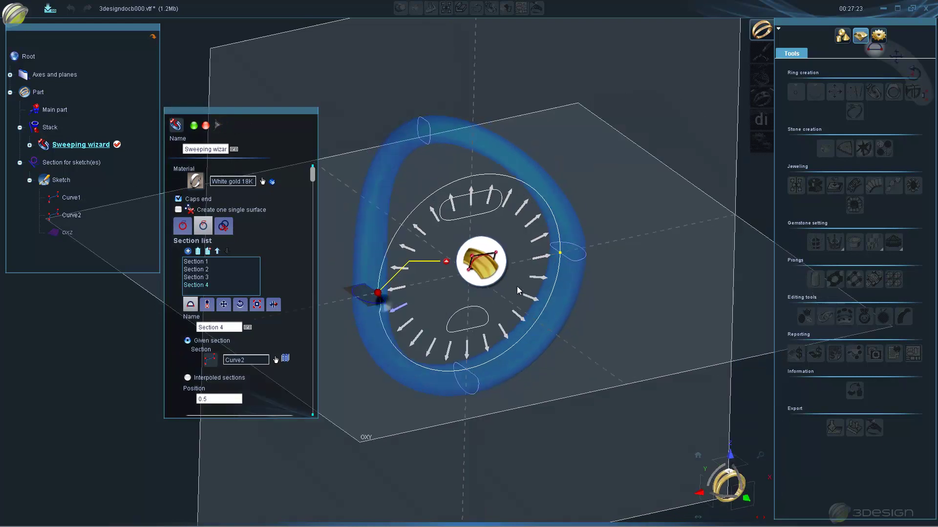
pyautogui.moveTo(439, 313); pyautogui.dragTo(821, 219, button='middle')
pyautogui.press('Home')
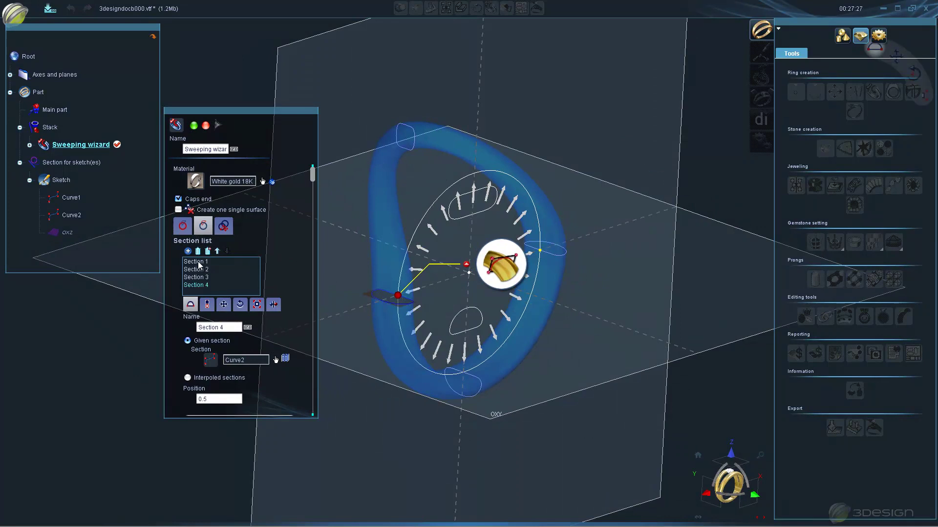
# Move Section 1 to X -3.03 mm and validate the rebuilt ring.
pyautogui.click(198, 263)
pyautogui.click(224, 304)
pyautogui.moveTo(368, 341); pyautogui.dragTo(383, 330, button='middle')
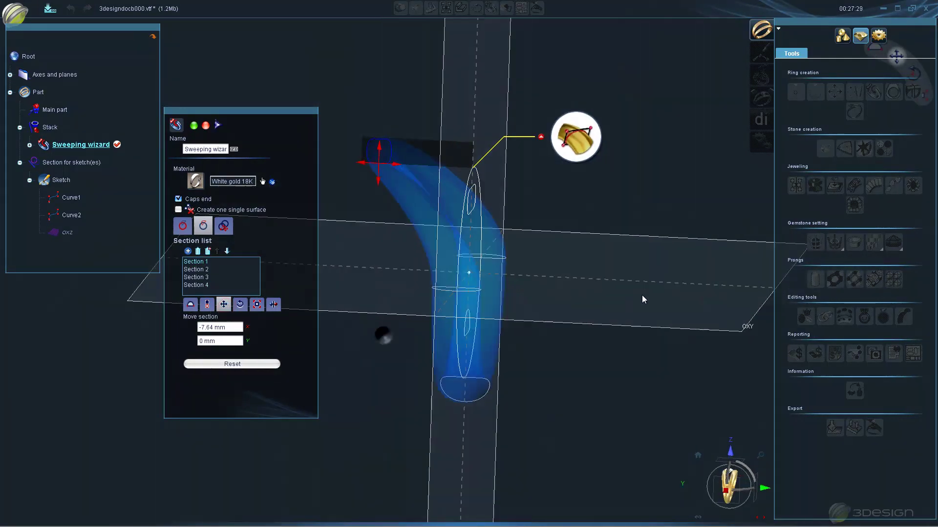
pyautogui.moveTo(392, 172); pyautogui.dragTo(449, 172)
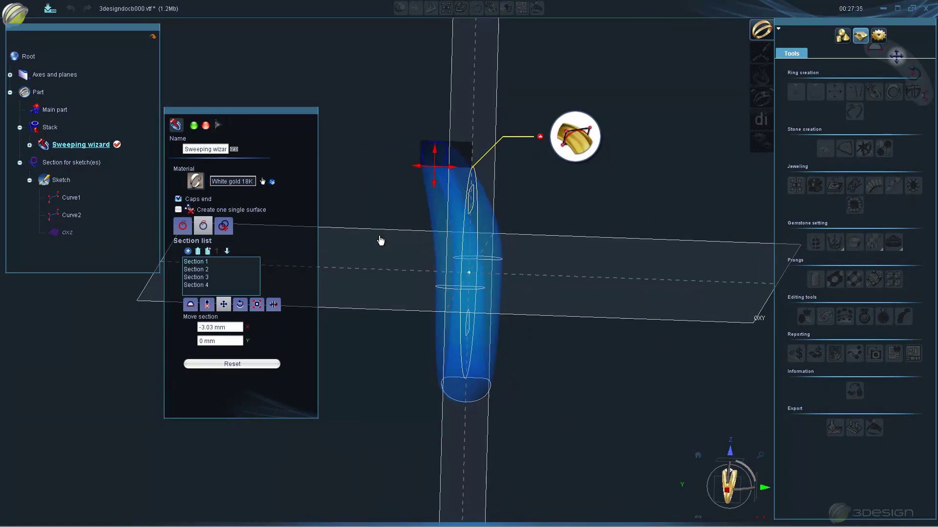
pyautogui.click(192, 126)
pyautogui.moveTo(645, 291)
pyautogui.mouseDown(button='middle')
pyautogui.moveTo(736, 248)
pyautogui.moveTo(550, 298)
pyautogui.moveTo(434, 297)
pyautogui.mouseUp(button='middle')
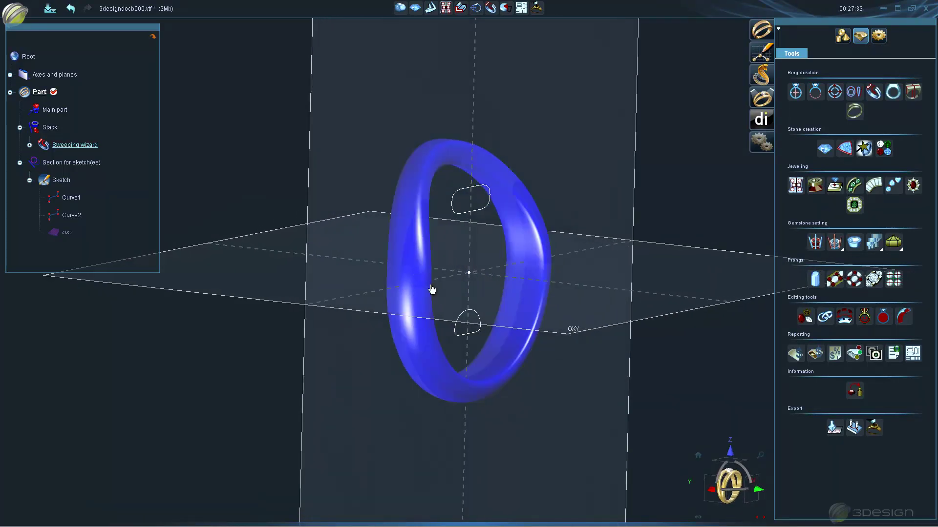
# Pull Curve1's top point right and down, and nudge Curve2's points with arrow keys.
pyautogui.doubleClick(453, 212)
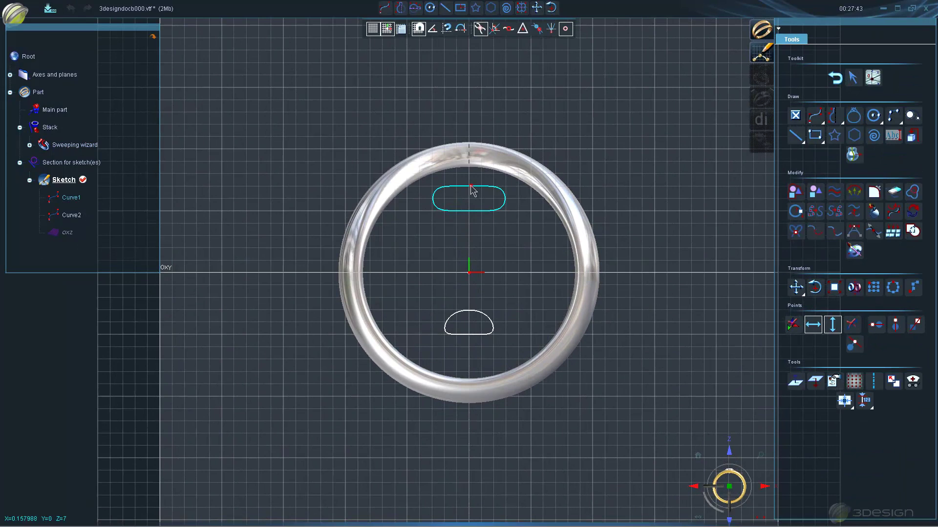
pyautogui.click(473, 187)
pyautogui.moveTo(456, 187); pyautogui.dragTo(482, 198)
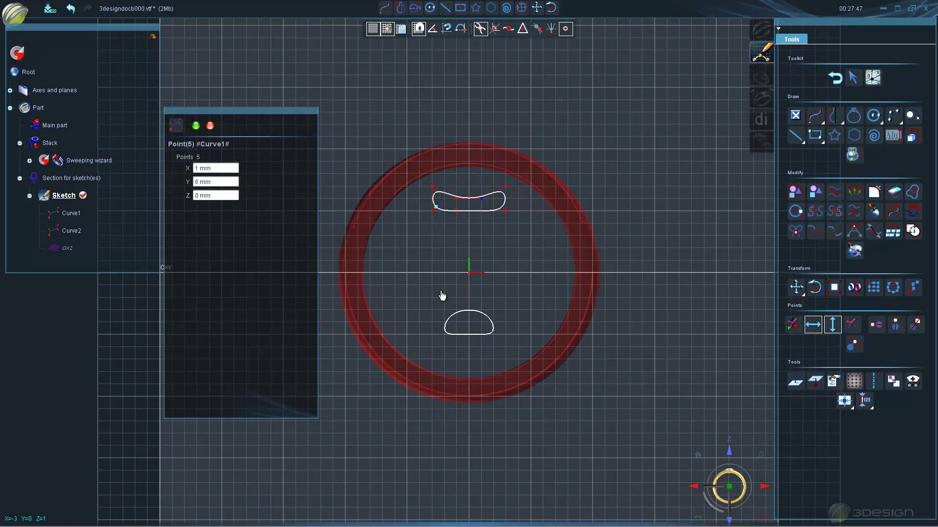
pyautogui.click(456, 315)
pyautogui.press('Right')
pyautogui.click(481, 309)
pyautogui.press('Left')
pyautogui.press('Left')
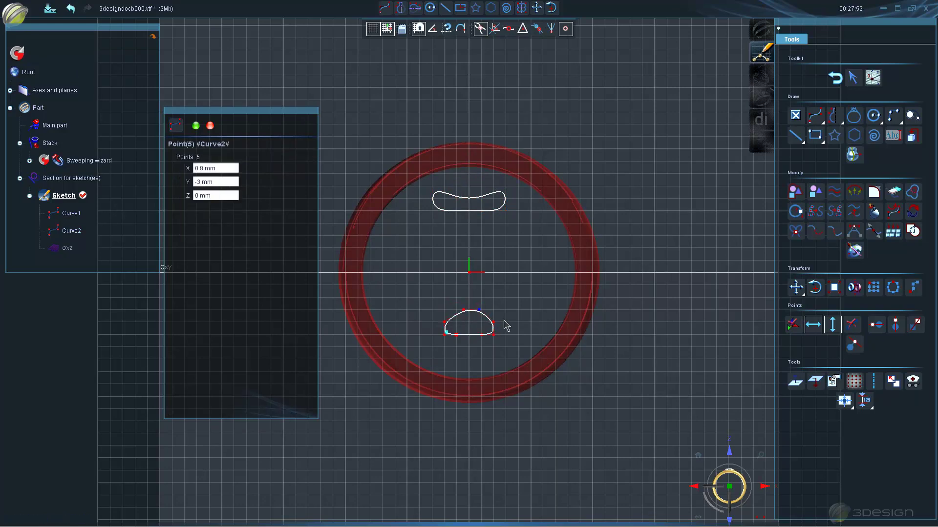
pyautogui.press('Left')
pyautogui.press('Left')
# Scale Curve1 non-proportionally to a 2 mm height and return to 3D.
pyautogui.click(463, 197)
pyautogui.click(834, 288)
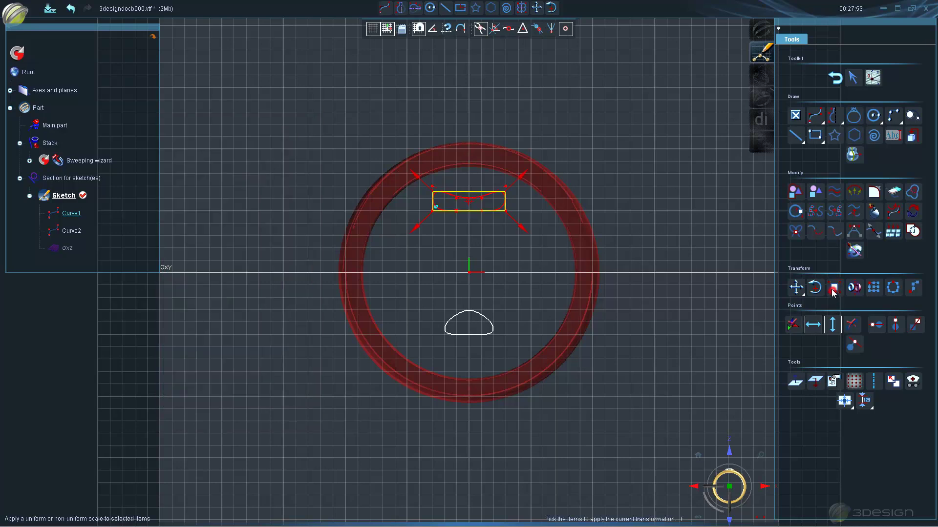
pyautogui.click(183, 312)
pyautogui.hotkey('shift', 'Tab')
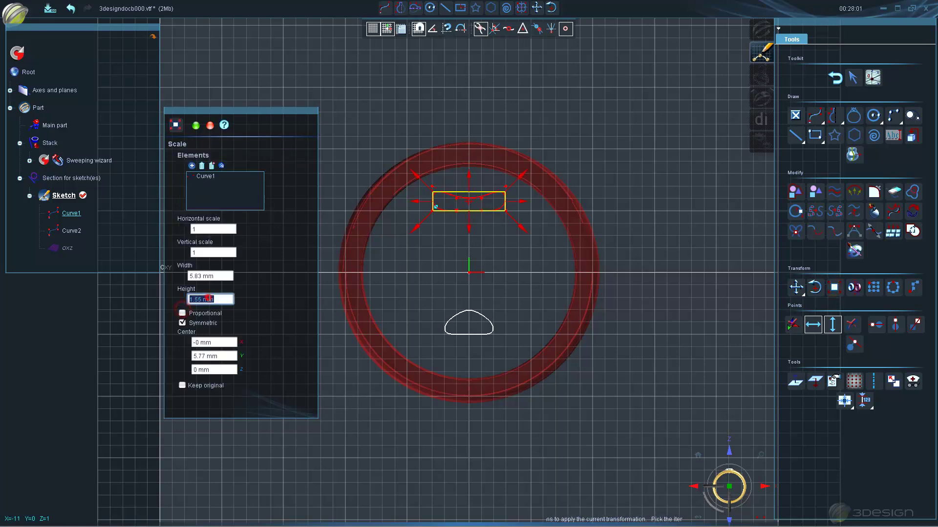
pyautogui.write('2')
pyautogui.press('Return')
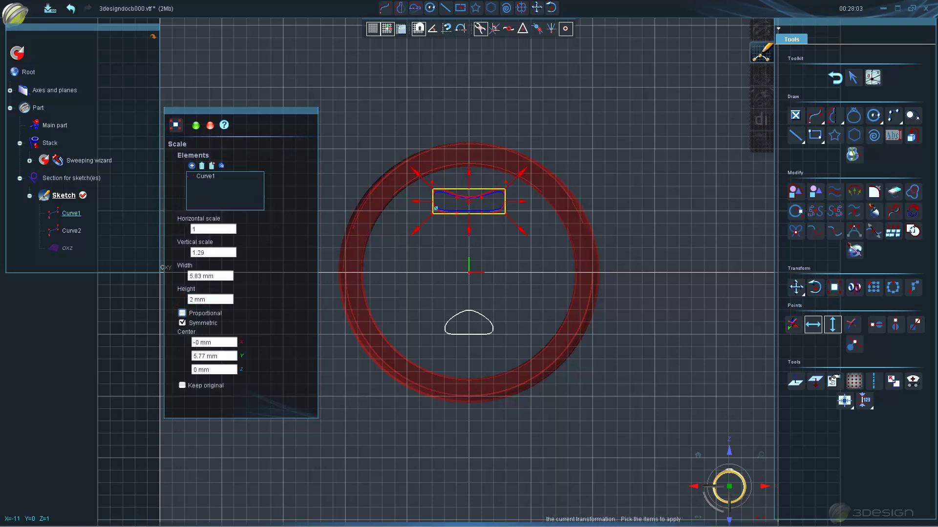
pyautogui.click(195, 125)
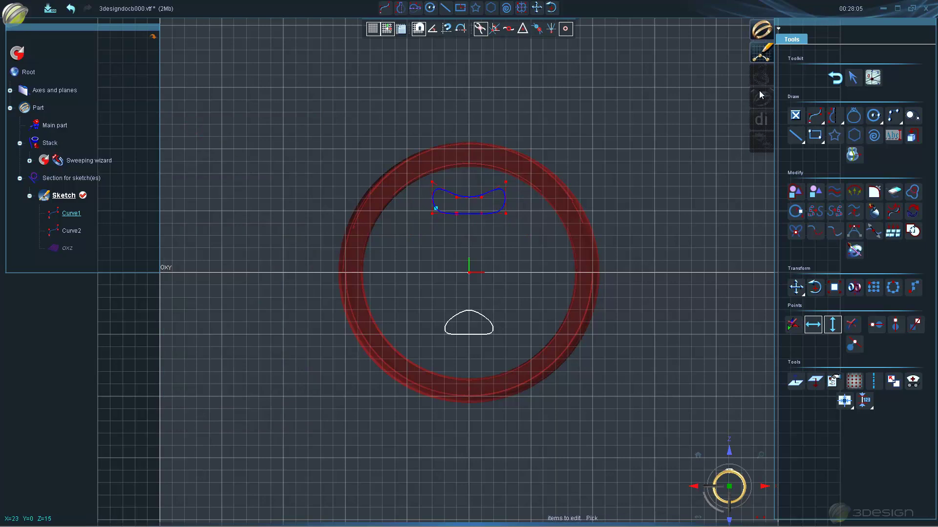
pyautogui.click(835, 77)
# Recompute history so the white-gold band follows the flattened Curve1, then orbit to inspect it.
pyautogui.click(19, 52)
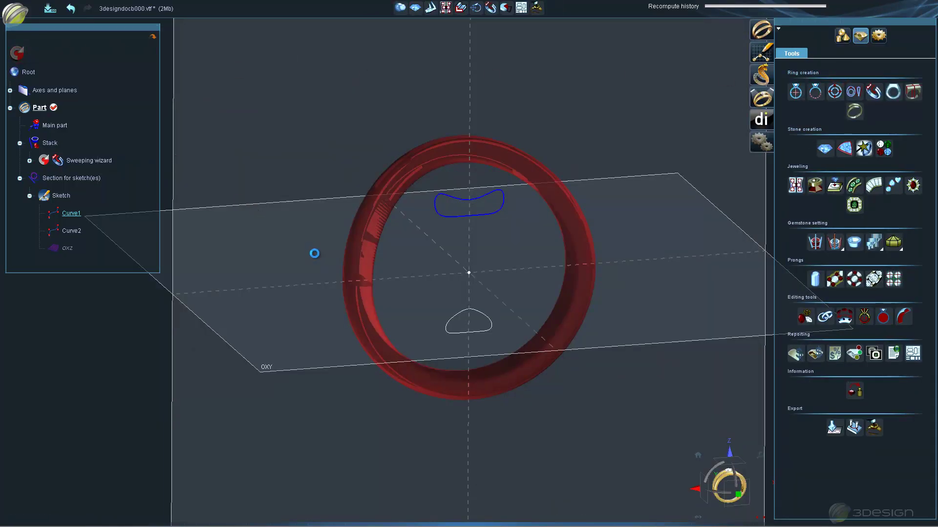
pyautogui.moveTo(314, 253)
pyautogui.mouseDown(button='middle')
pyautogui.moveTo(398, 288)
pyautogui.moveTo(785, 230)
pyautogui.moveTo(538, 265)
pyautogui.moveTo(478, 254)
pyautogui.mouseUp(button='middle')
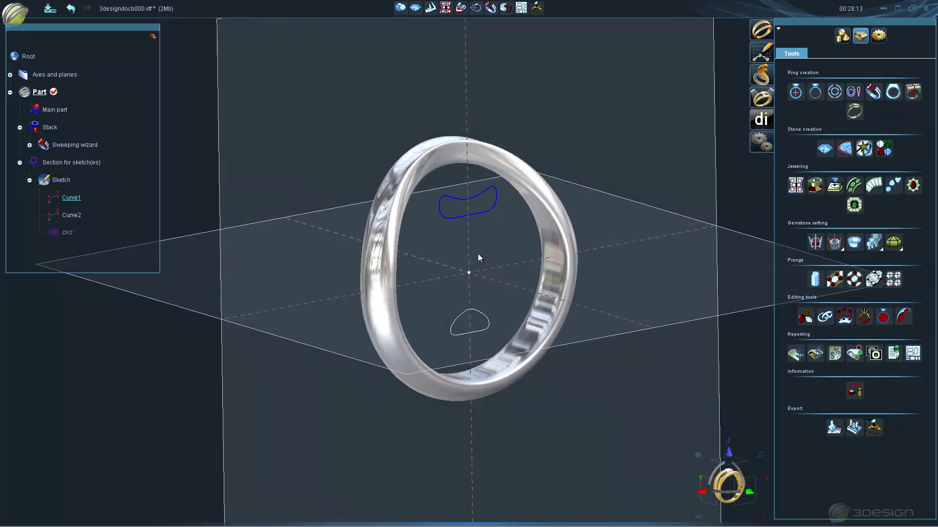